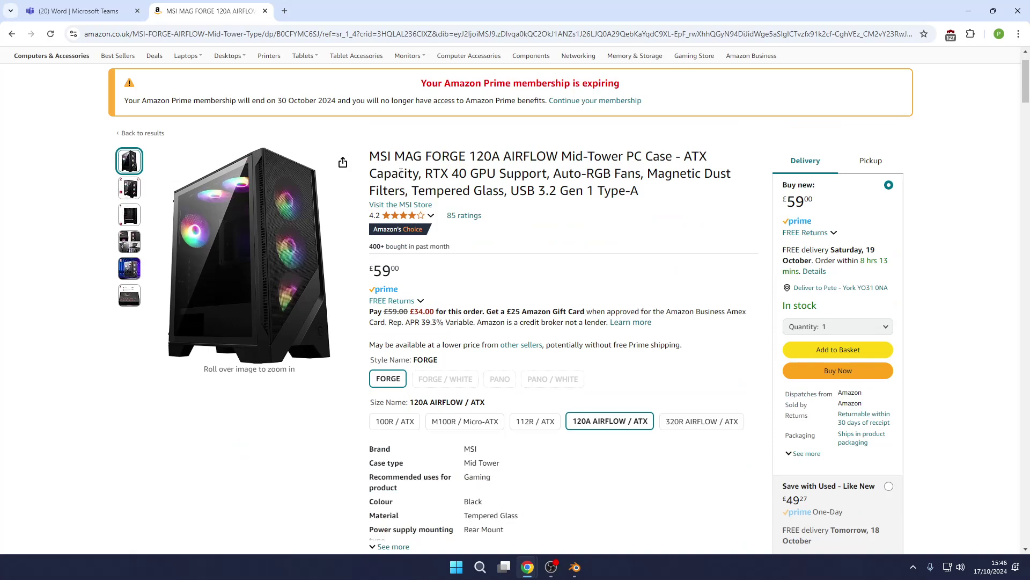
Examine the MSI MAG FORGE 120A AIRFLOW case's photo, size variants and item description as modelling reference
{"action": "scroll", "coordinate": [401, 173], "scroll_direction": "down", "scroll_amount": 1}
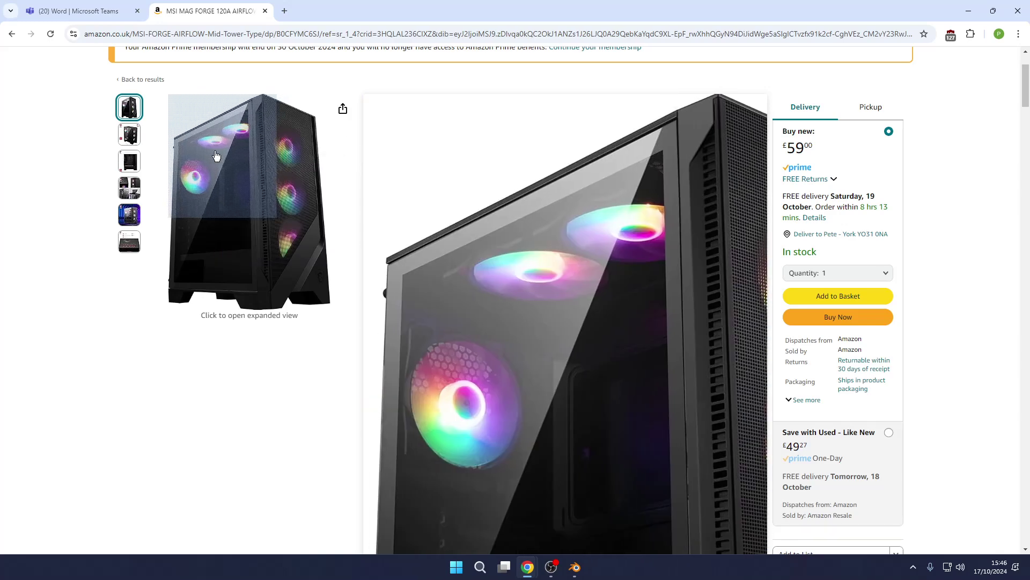
{"action": "scroll", "coordinate": [216, 156], "scroll_direction": "down", "scroll_amount": 2}
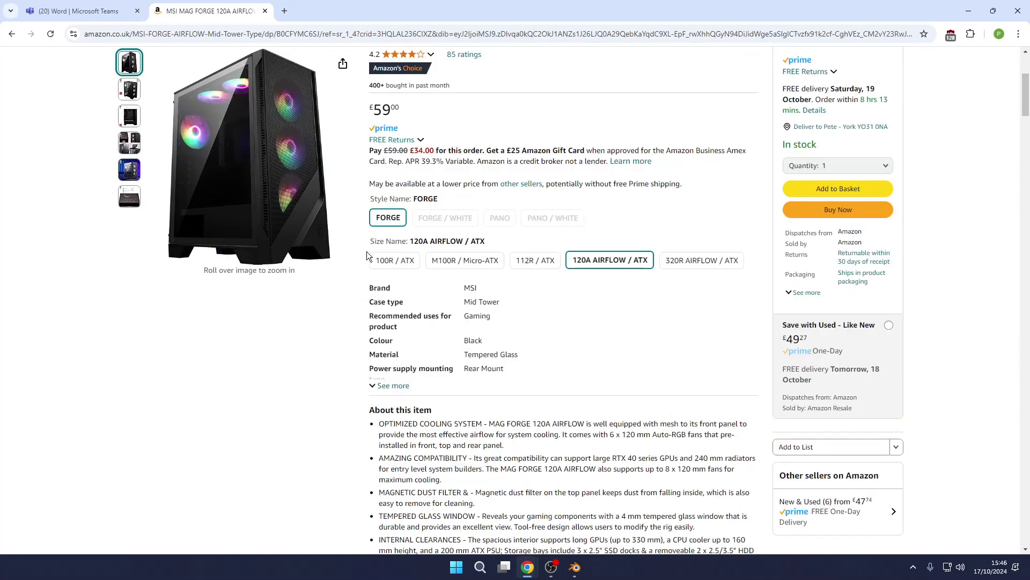
{"action": "mouse_move", "coordinate": [246, 145]}
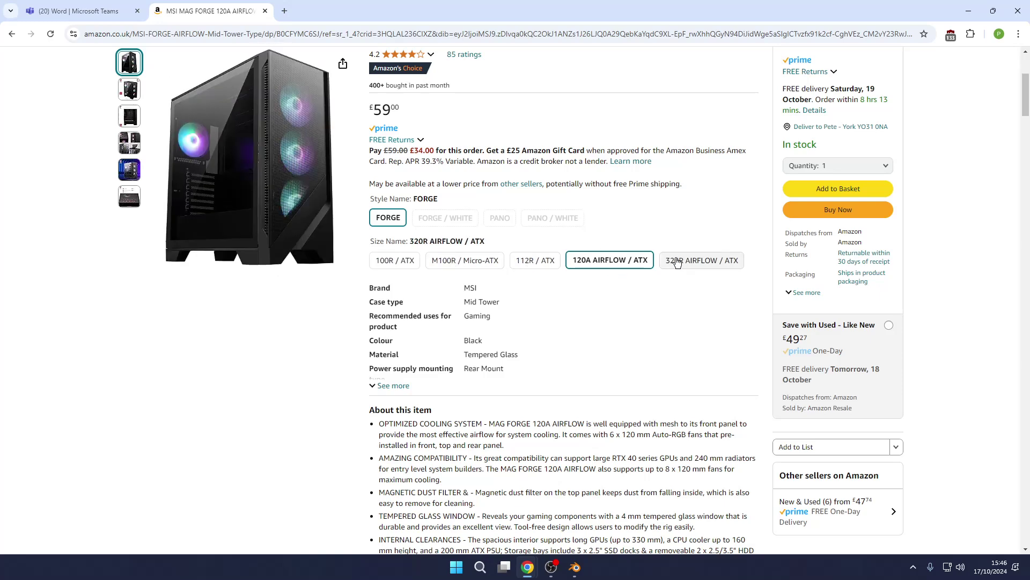
{"action": "scroll", "coordinate": [632, 380], "scroll_direction": "down", "scroll_amount": 2}
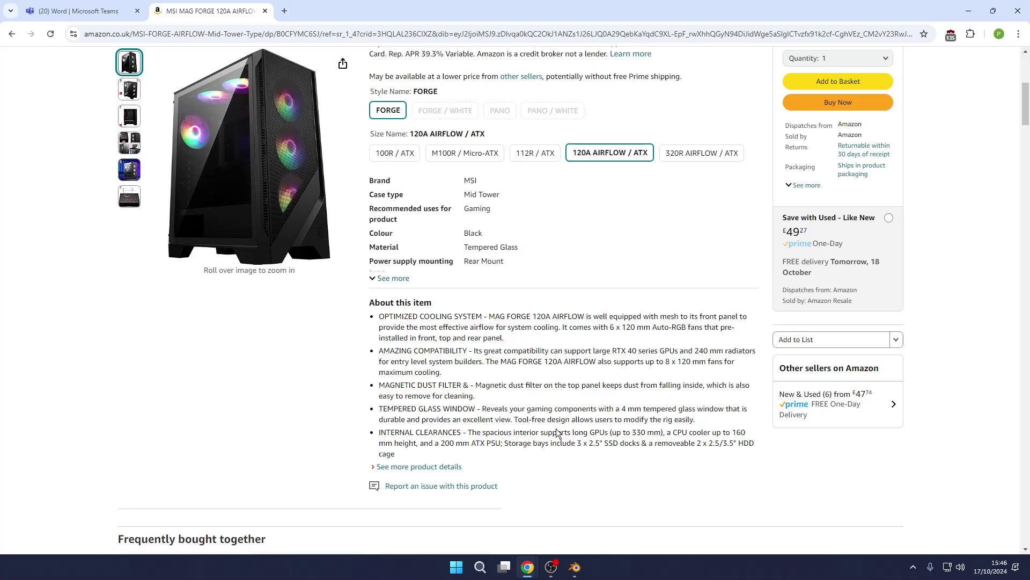
Switch to Blender and scale the default cube by about 2.245 along Z and about 2.449 along X
{"action": "key", "text": "alt+Tab"}
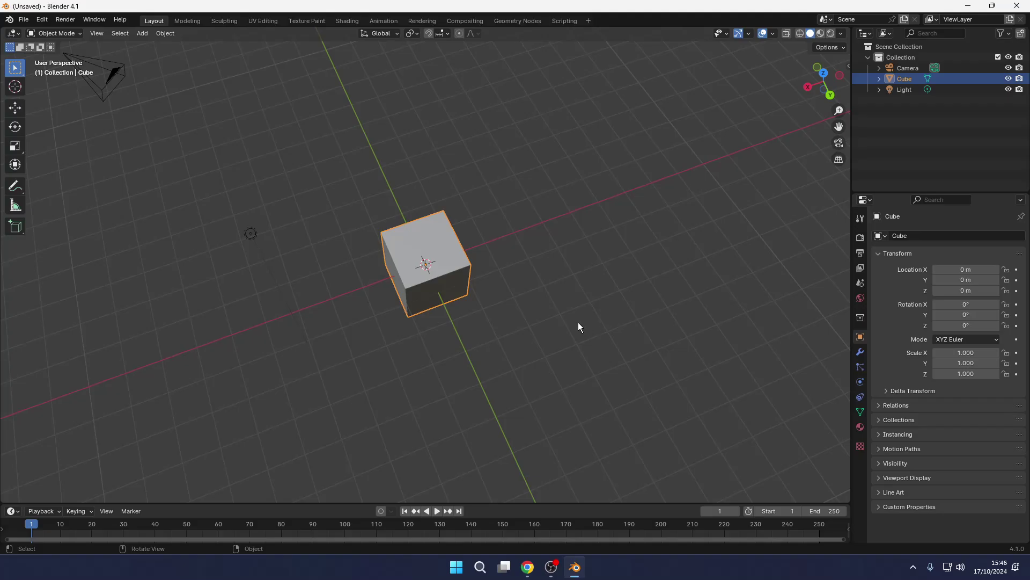
{"action": "middle_click_drag", "start_coordinate": [578, 325], "coordinate": [461, 265]}
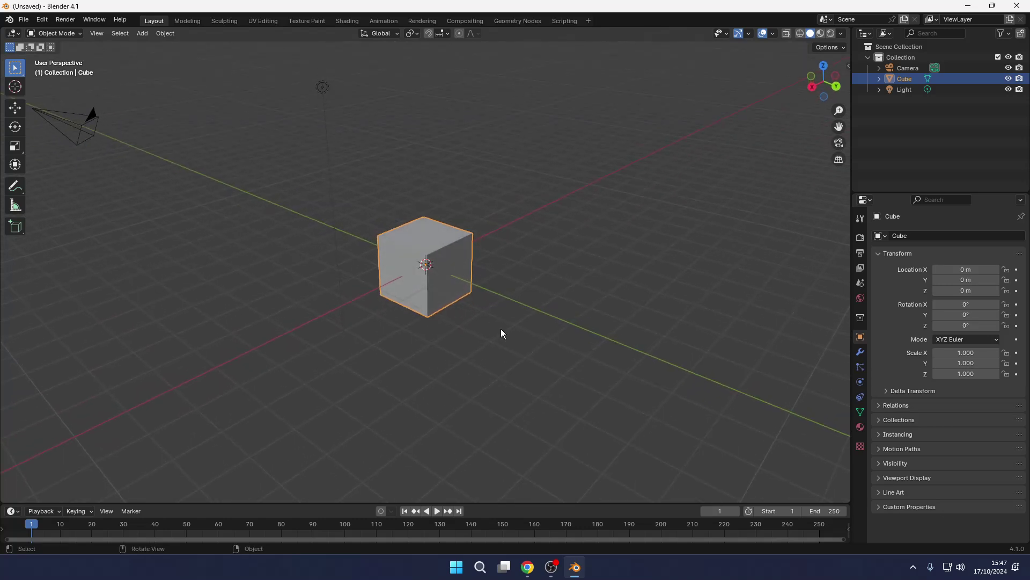
{"action": "key", "text": "s"}
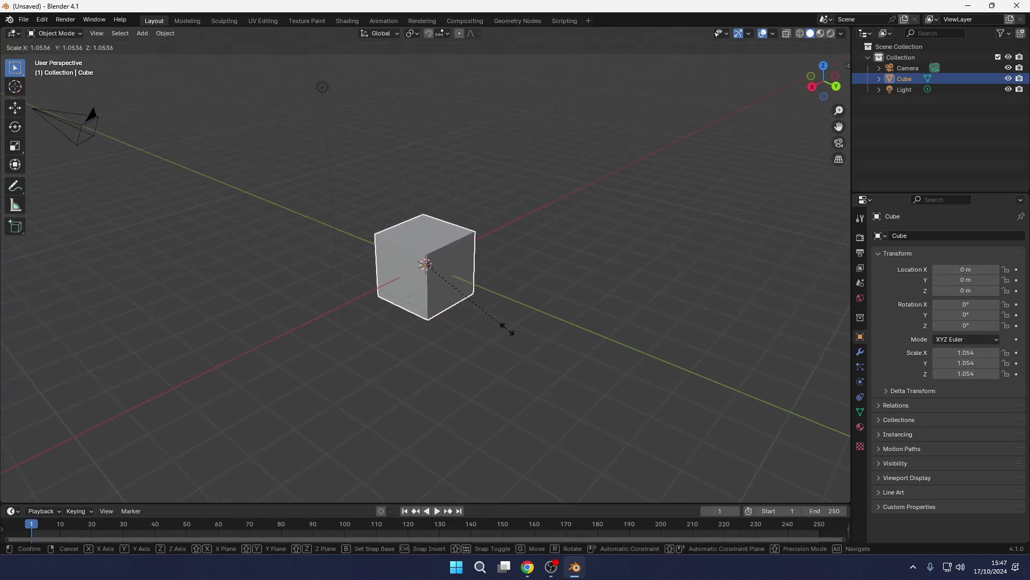
{"action": "key", "text": "z"}
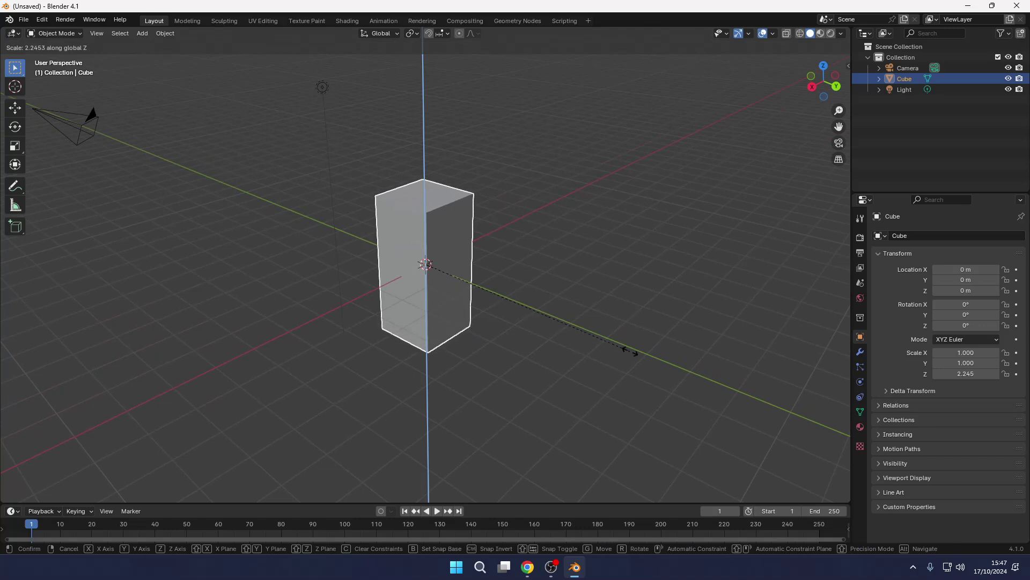
{"action": "left_click", "coordinate": [631, 351]}
{"action": "key", "text": "s"}
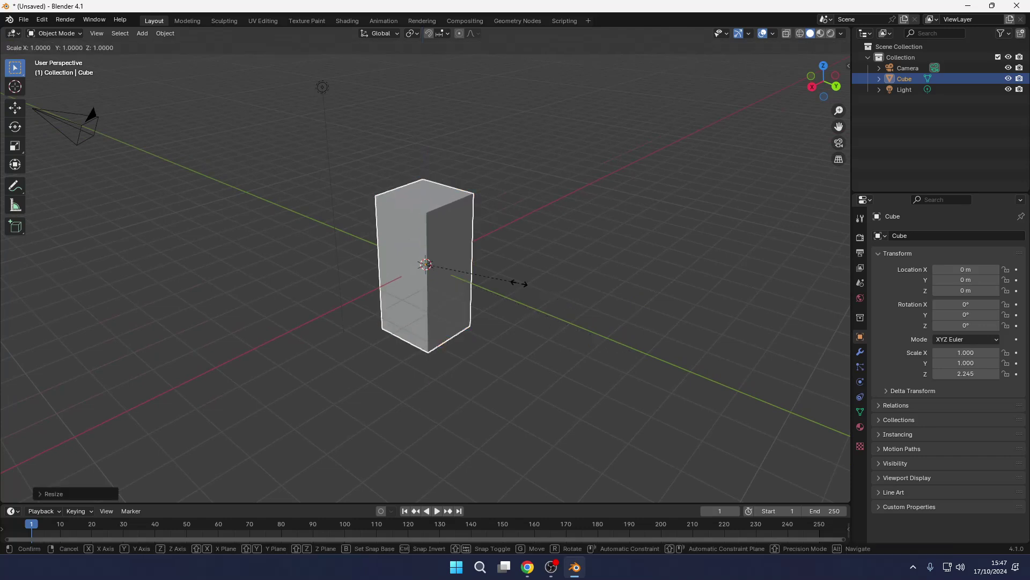
{"action": "key", "text": "x"}
{"action": "left_click", "coordinate": [659, 251]}
{"action": "middle_click_drag", "start_coordinate": [659, 252], "coordinate": [456, 282]}
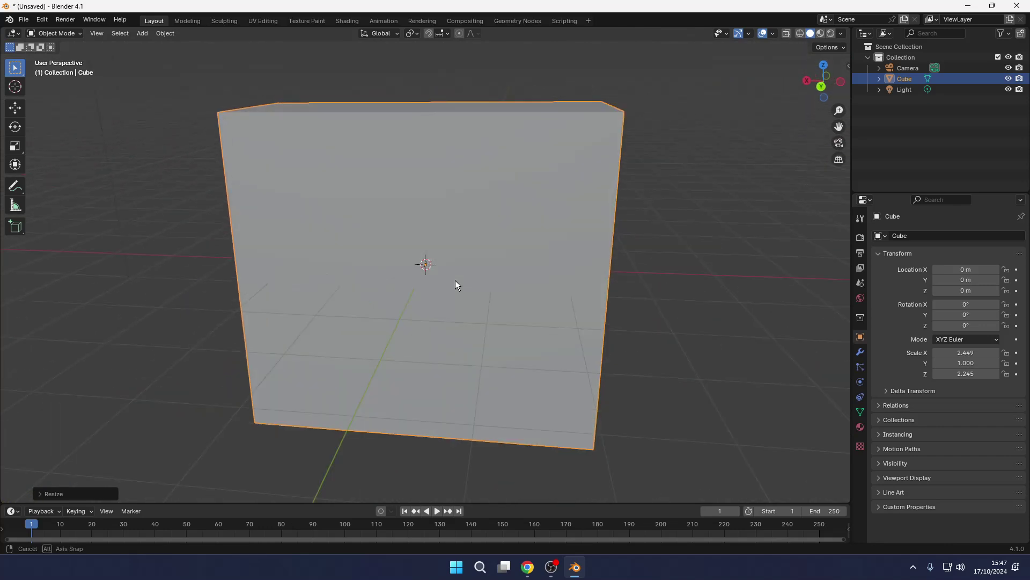
Examine the feet in the PC case photo in Chrome and compare them with the block's underside in Blender
{"action": "key", "text": "alt+Tab"}
{"action": "mouse_move", "coordinate": [248, 75]}
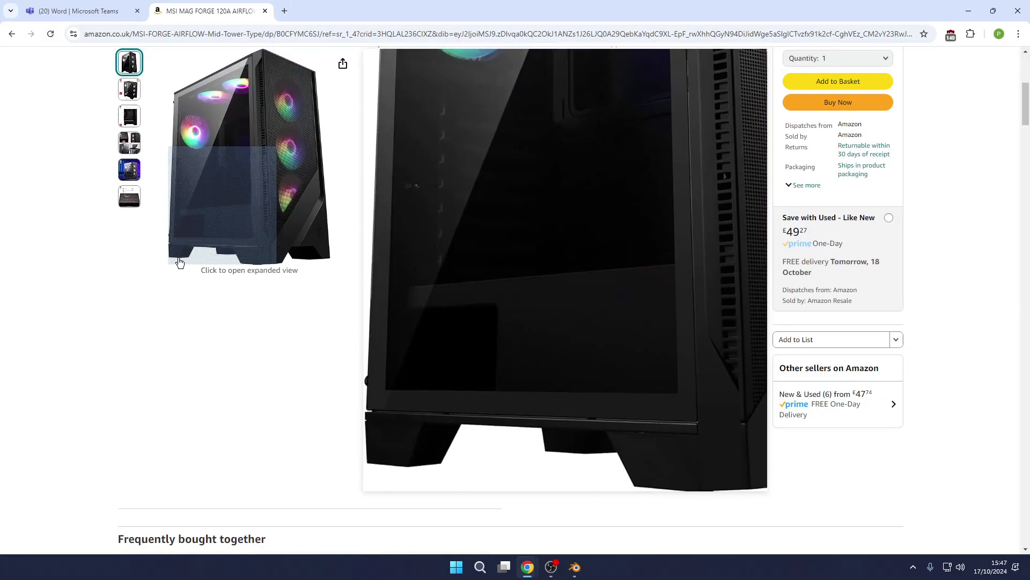
{"action": "key", "text": "alt+Tab"}
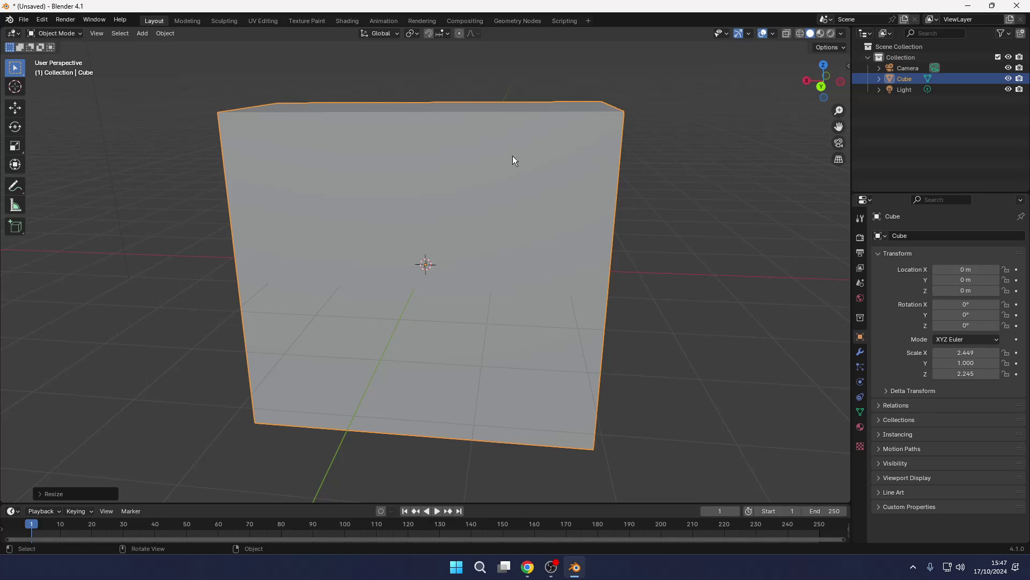
{"action": "middle_click_drag", "start_coordinate": [513, 156], "coordinate": [453, 258]}
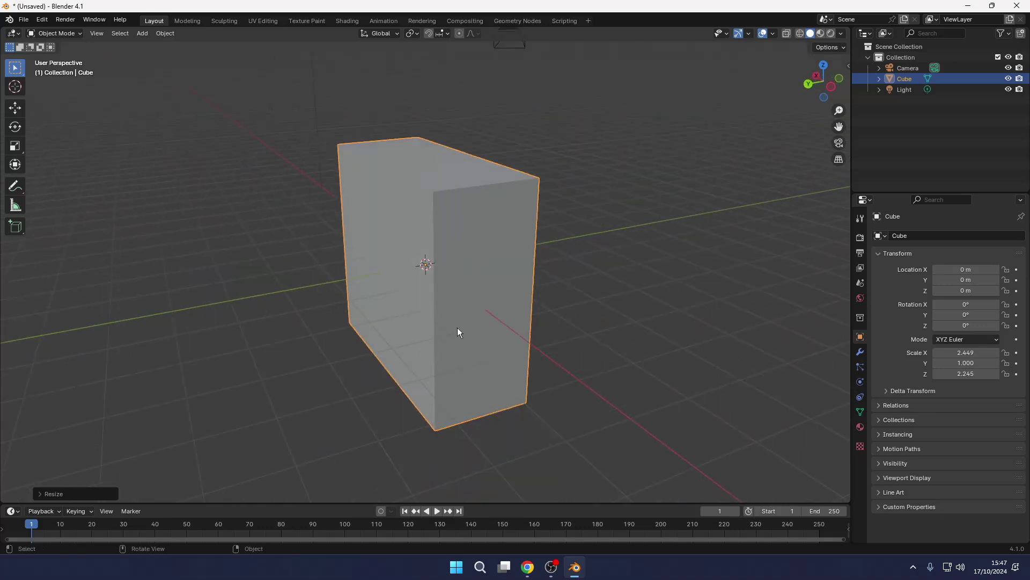
{"action": "middle_click_drag", "start_coordinate": [457, 327], "coordinate": [495, 249]}
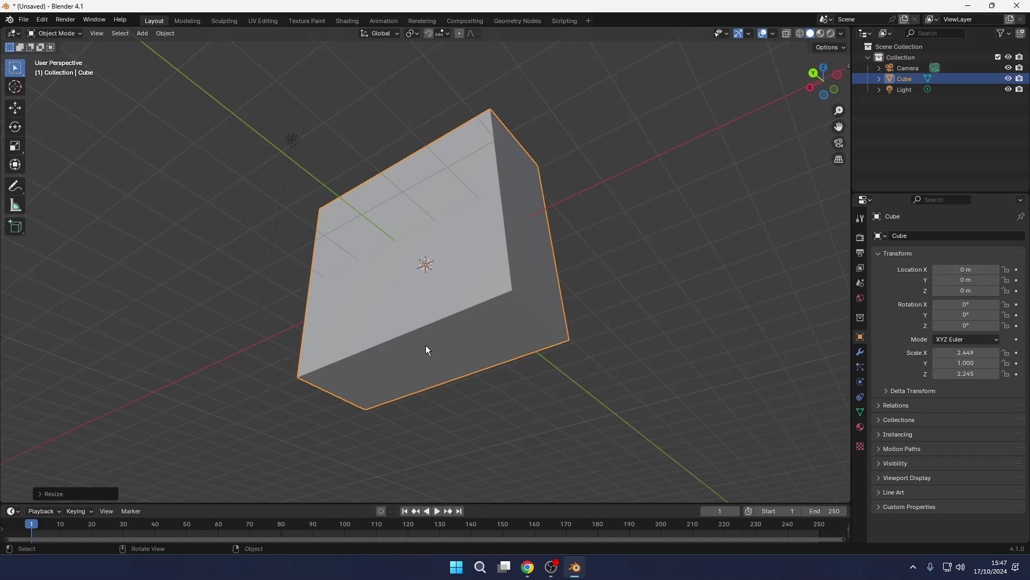
Enter Edit Mode on the block and select its whole bottom face using face selection
{"action": "key", "text": "Tab"}
{"action": "middle_click_drag", "start_coordinate": [426, 345], "coordinate": [345, 369]}
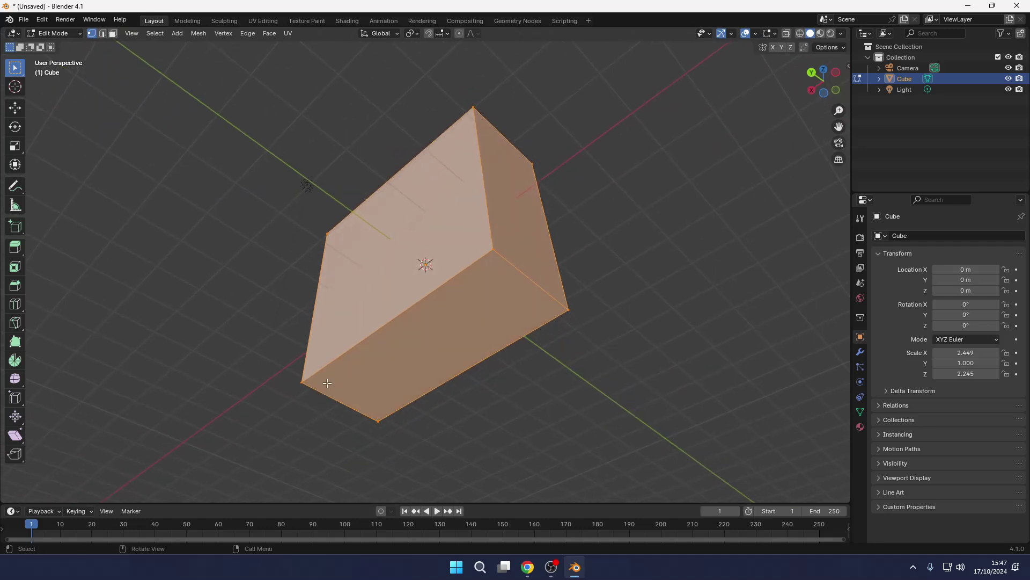
{"action": "middle_click_drag", "start_coordinate": [370, 370], "coordinate": [411, 318]}
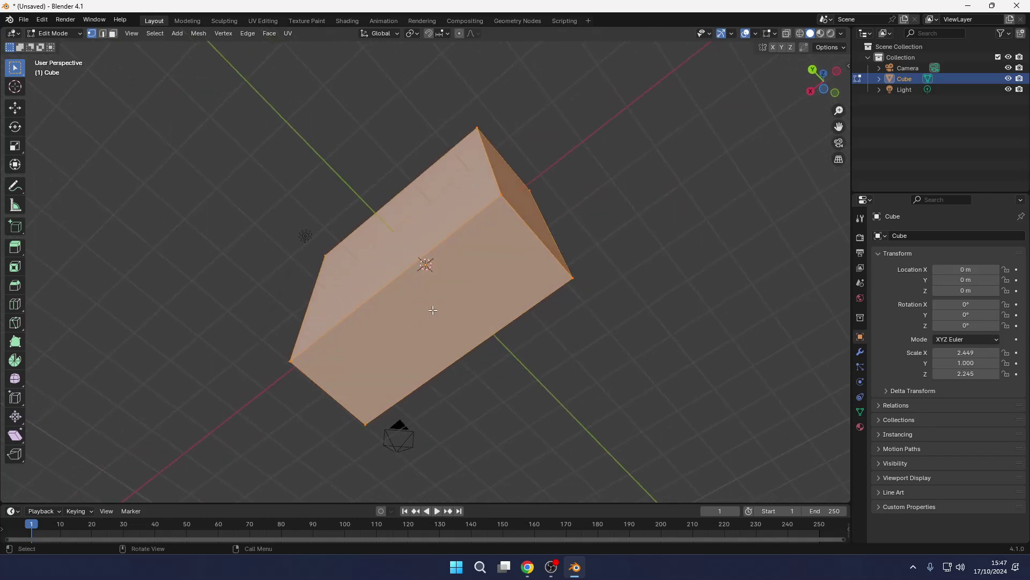
{"action": "left_click", "coordinate": [432, 311]}
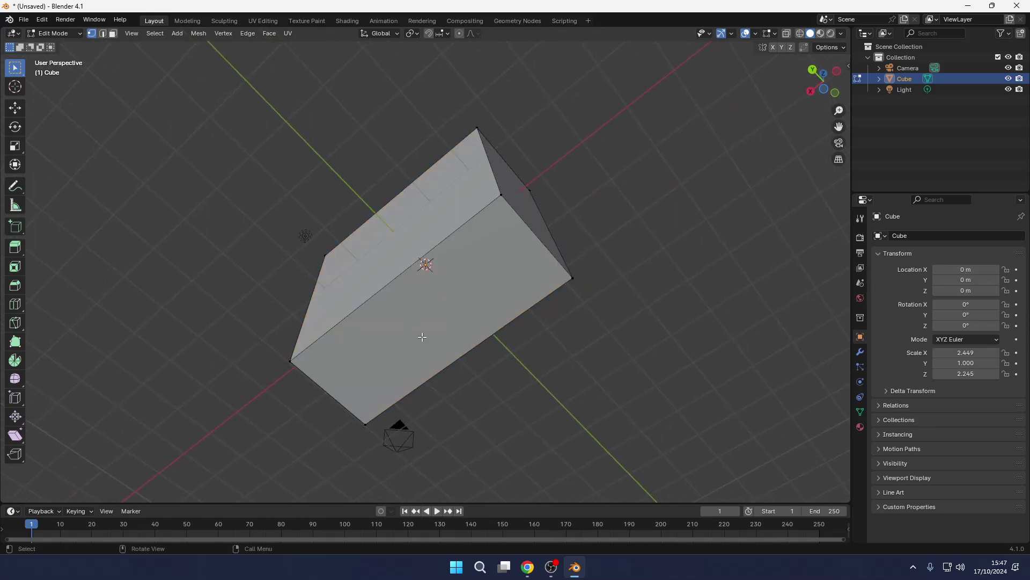
{"action": "left_click", "coordinate": [498, 194]}
{"action": "left_click", "coordinate": [572, 277]}
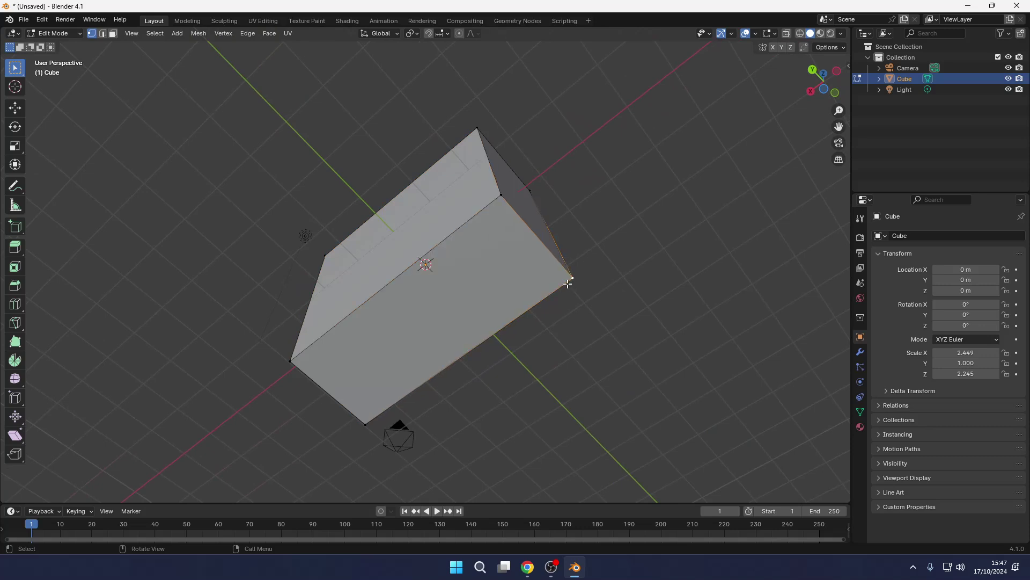
{"action": "left_click", "coordinate": [359, 432]}
{"action": "left_click", "coordinate": [113, 34]}
{"action": "left_click", "coordinate": [408, 323]}
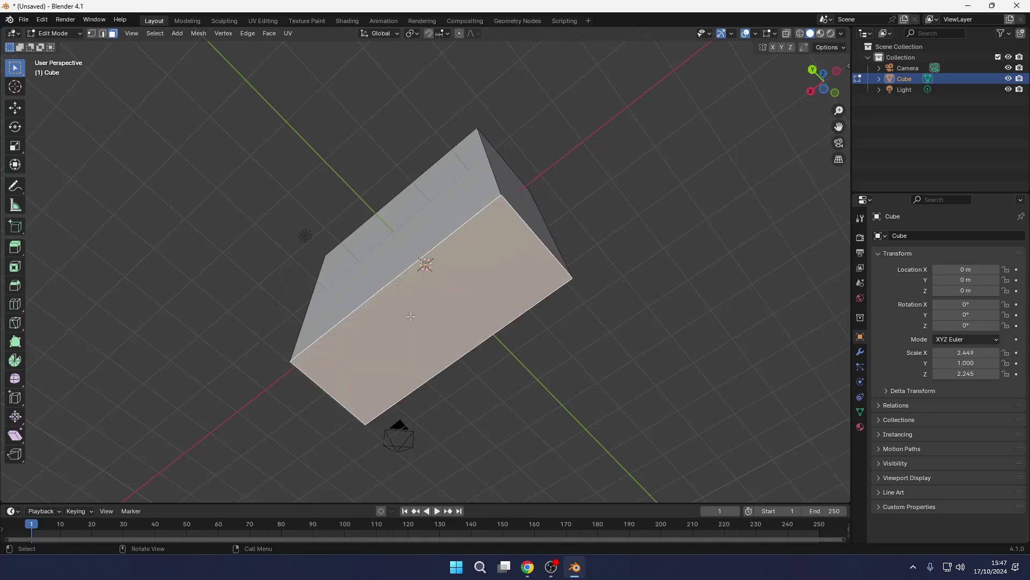
Subdivide the selected bottom face with 2 cuts
{"action": "middle_click_drag", "start_coordinate": [411, 320], "coordinate": [375, 304]}
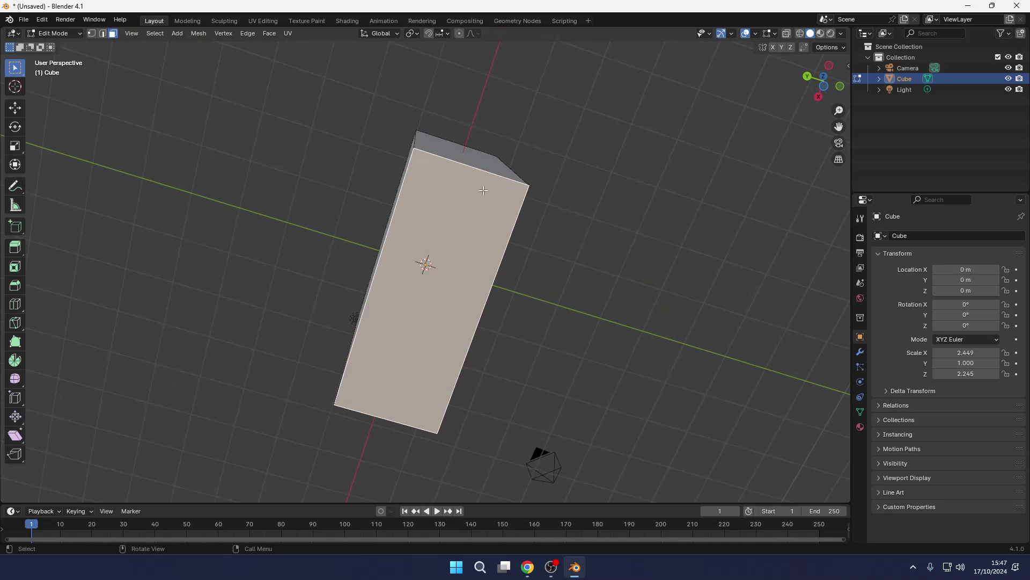
{"action": "key", "text": "F3"}
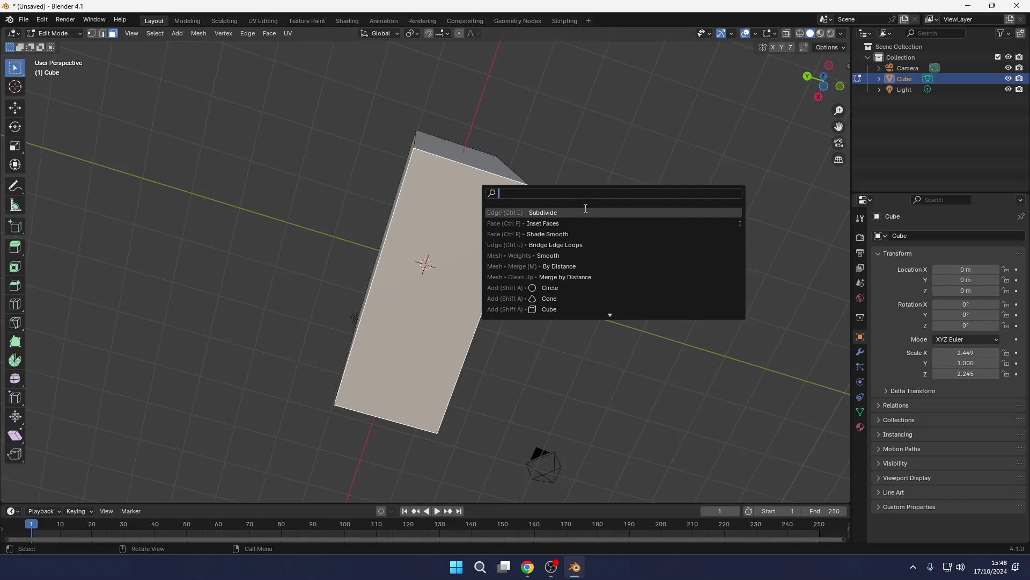
{"action": "type", "text": "subdivi"}
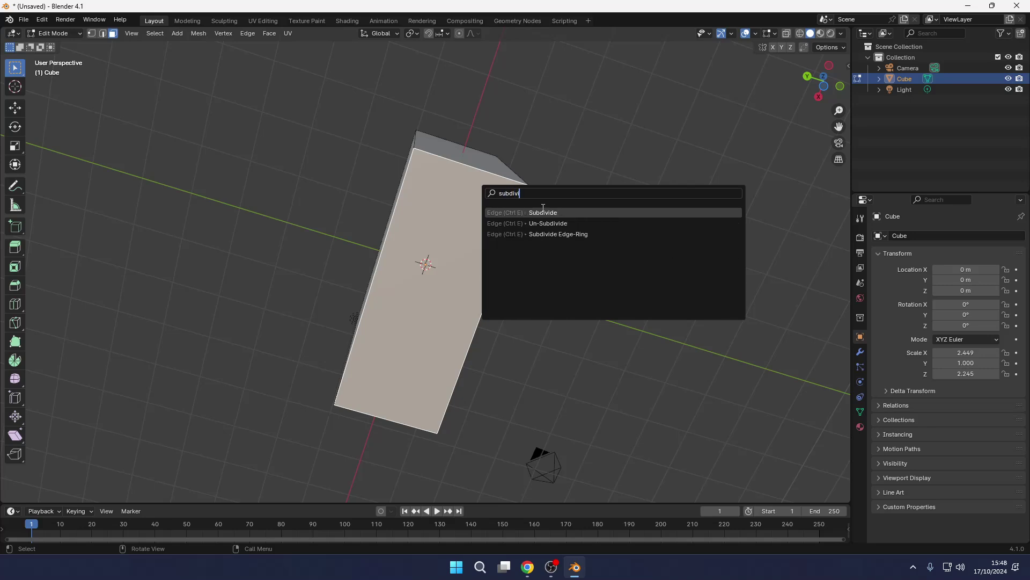
{"action": "key", "text": "Return"}
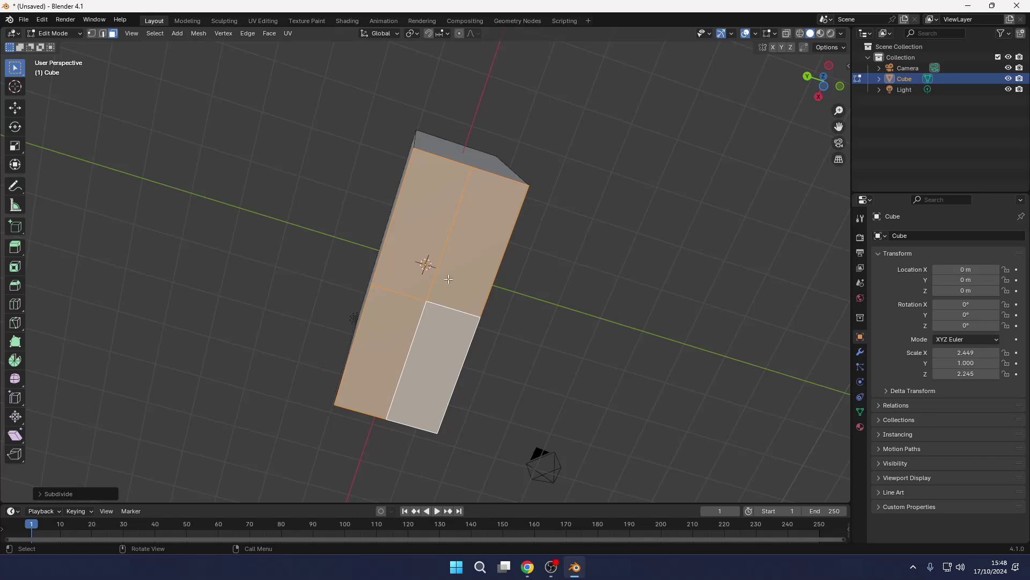
{"action": "left_click", "coordinate": [43, 494]}
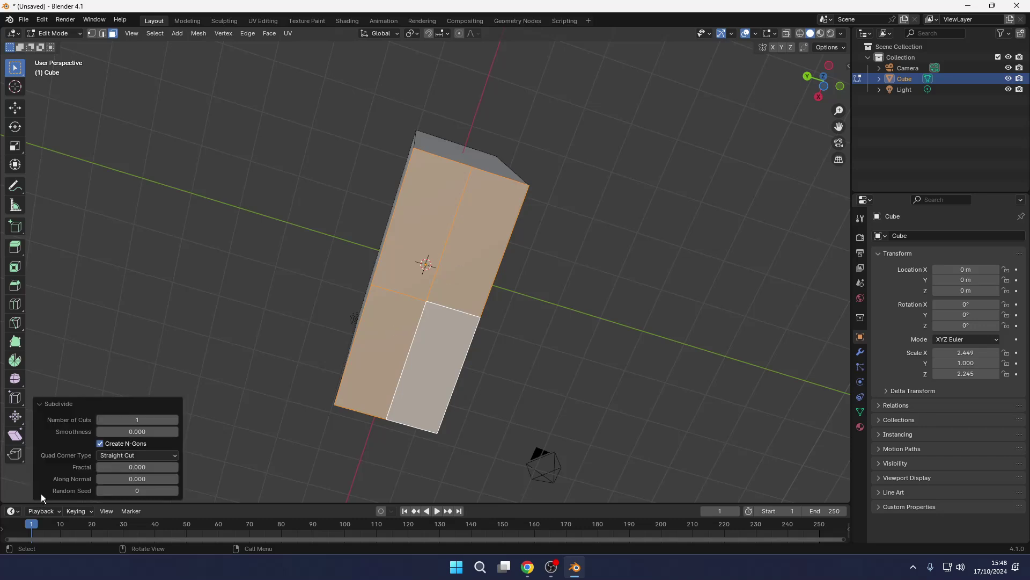
{"action": "left_click", "coordinate": [175, 420]}
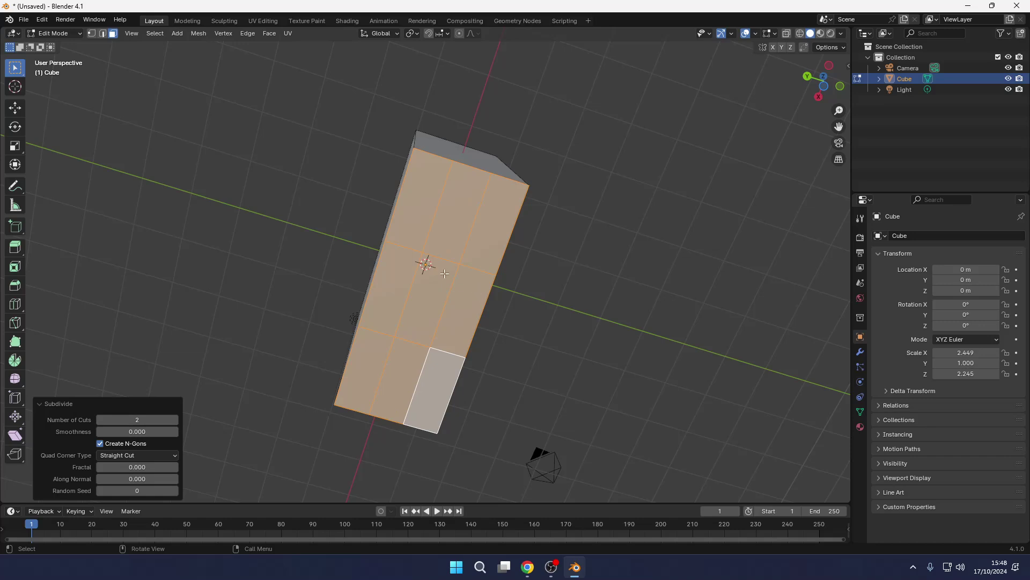
Select one corner face of the subdivided underside, checking the feet positions against the product photo in Chrome
{"action": "middle_click_drag", "start_coordinate": [408, 343], "coordinate": [509, 321]}
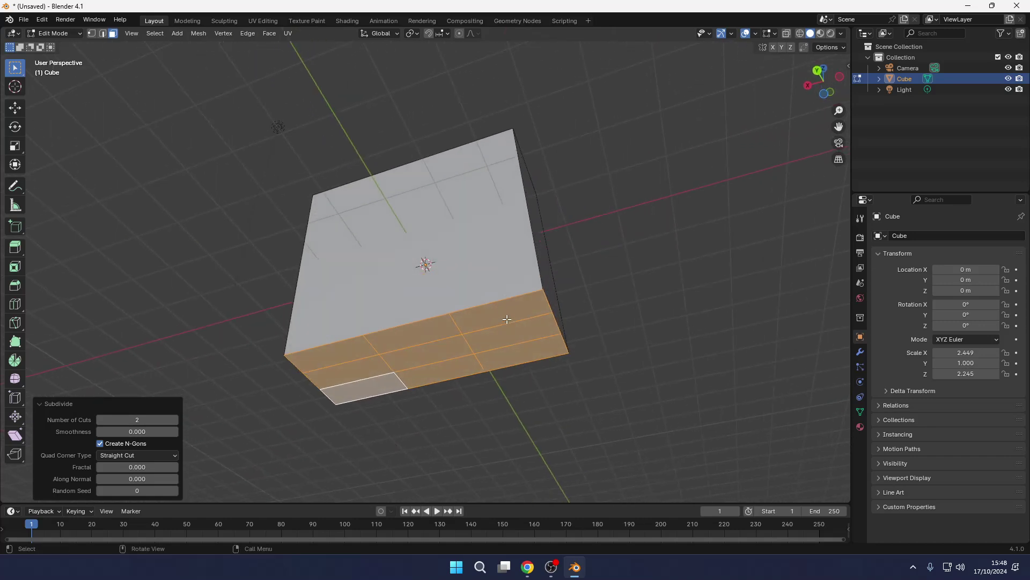
{"action": "left_click", "coordinate": [504, 313]}
{"action": "left_click", "coordinate": [519, 359]}
{"action": "left_click", "coordinate": [361, 388]}
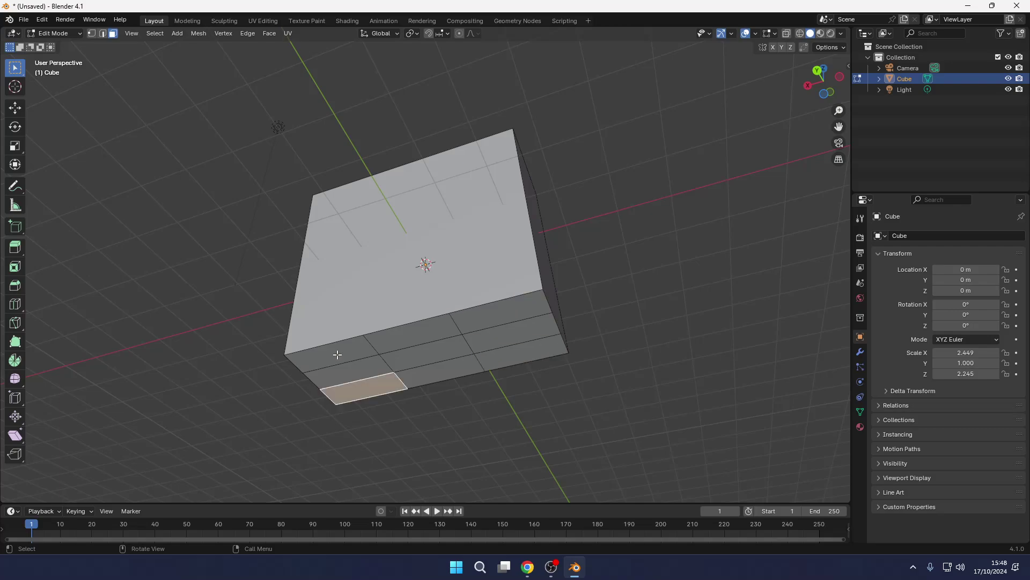
{"action": "left_click", "coordinate": [338, 355]}
{"action": "key", "text": "alt+Tab"}
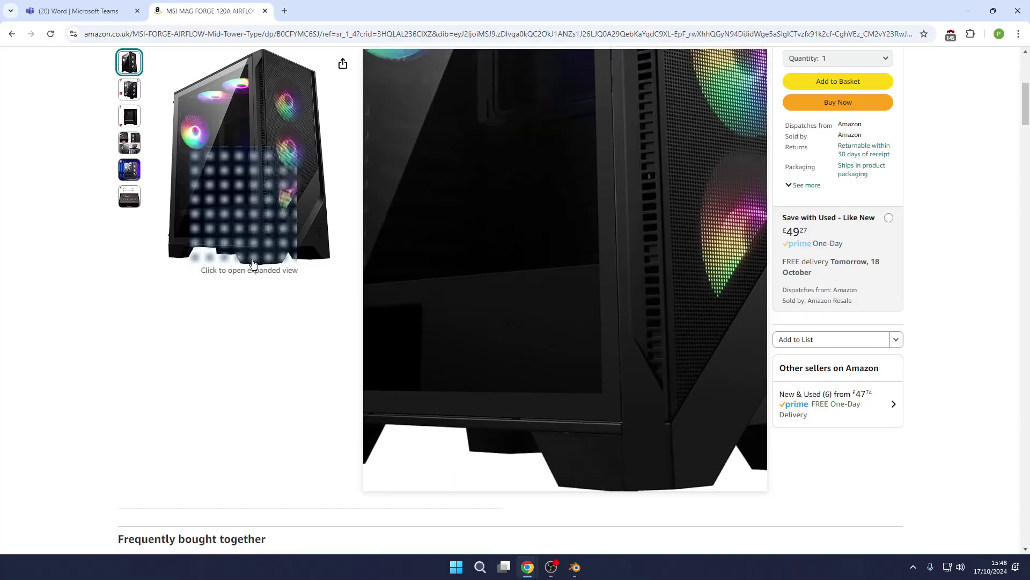
{"action": "key", "text": "alt+Tab"}
{"action": "mouse_move", "coordinate": [327, 320]}
{"action": "middle_mouse_down"}
{"action": "mouse_move", "coordinate": [301, 285]}
{"action": "mouse_move", "coordinate": [256, 309]}
{"action": "mouse_move", "coordinate": [301, 329]}
{"action": "mouse_move", "coordinate": [317, 319]}
{"action": "middle_mouse_up"}
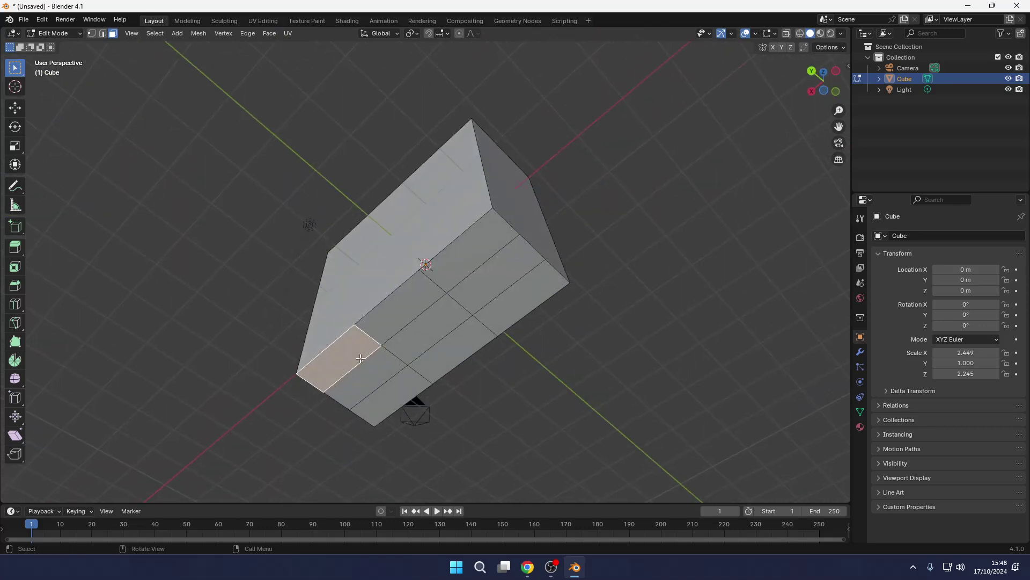
Try to extrude two corner faces of the underside downward one at a time
{"action": "key", "text": "e"}
{"action": "left_click", "coordinate": [365, 376]}
{"action": "left_click", "coordinate": [486, 271]}
{"action": "key", "text": "e"}
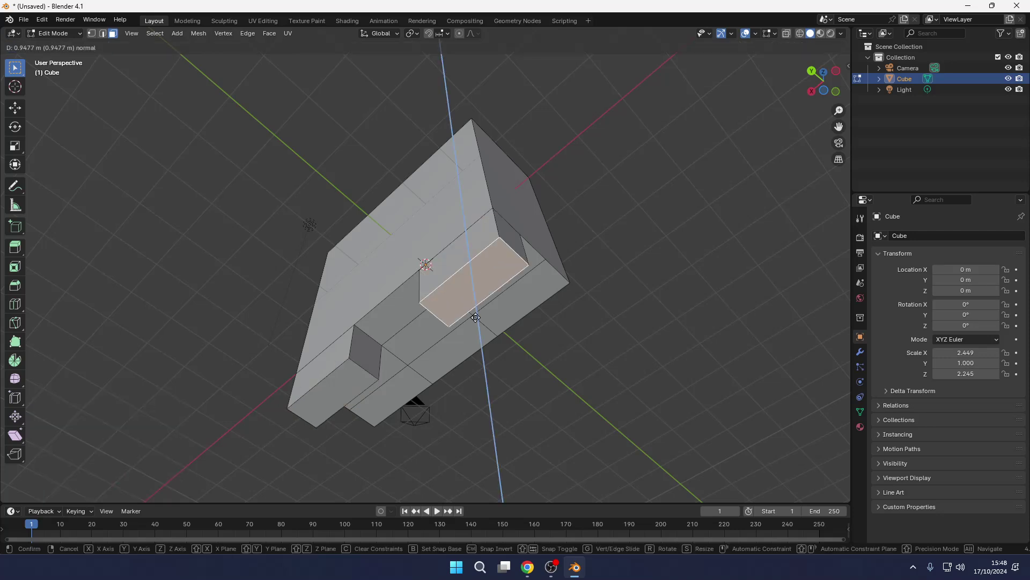
{"action": "left_click", "coordinate": [477, 322]}
{"action": "middle_click_drag", "start_coordinate": [537, 322], "coordinate": [434, 260]}
{"action": "key", "text": "ctrl+z"}
{"action": "key", "text": "ctrl+z"}
{"action": "key", "text": "ctrl+z"}
Add the other three corner faces to the selection and extrude all four about 0.536 m downward as feet
{"action": "left_click", "coordinate": [434, 260], "text": "shift"}
{"action": "left_click", "coordinate": [502, 279], "text": "shift"}
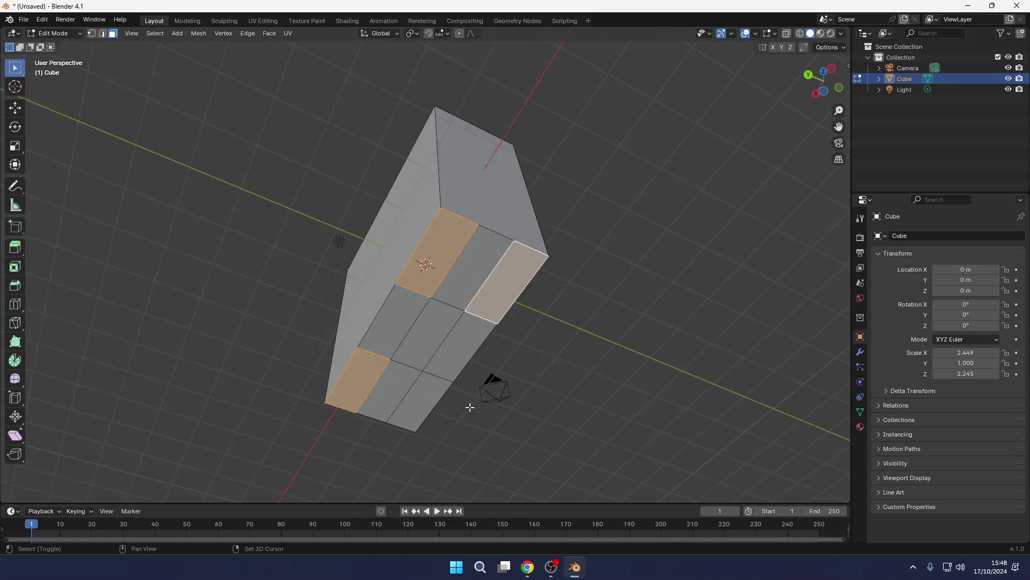
{"action": "left_click", "coordinate": [427, 405], "text": "shift"}
{"action": "middle_click_drag", "start_coordinate": [427, 405], "coordinate": [532, 319]}
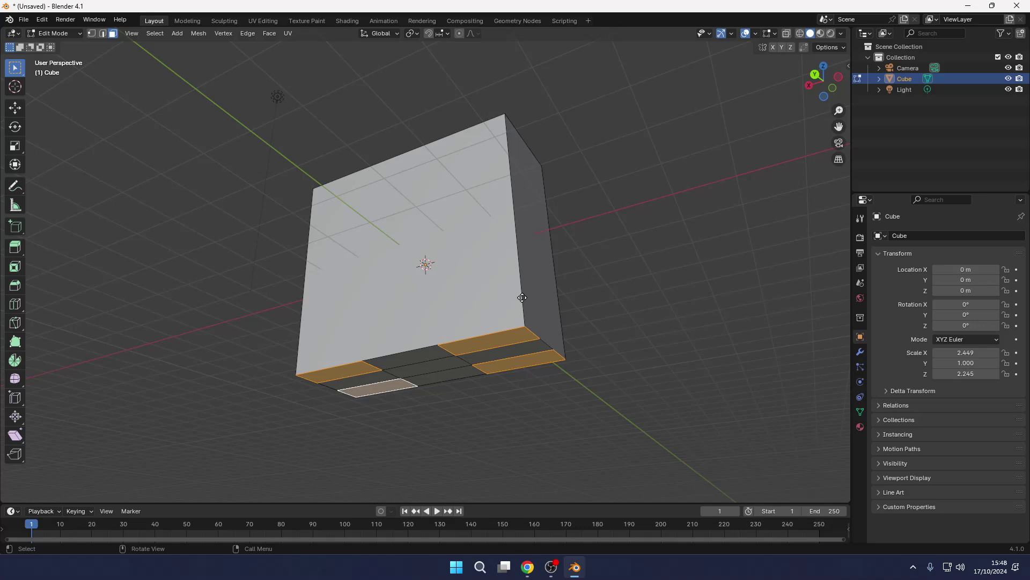
{"action": "key", "text": "e"}
{"action": "left_click", "coordinate": [522, 325]}
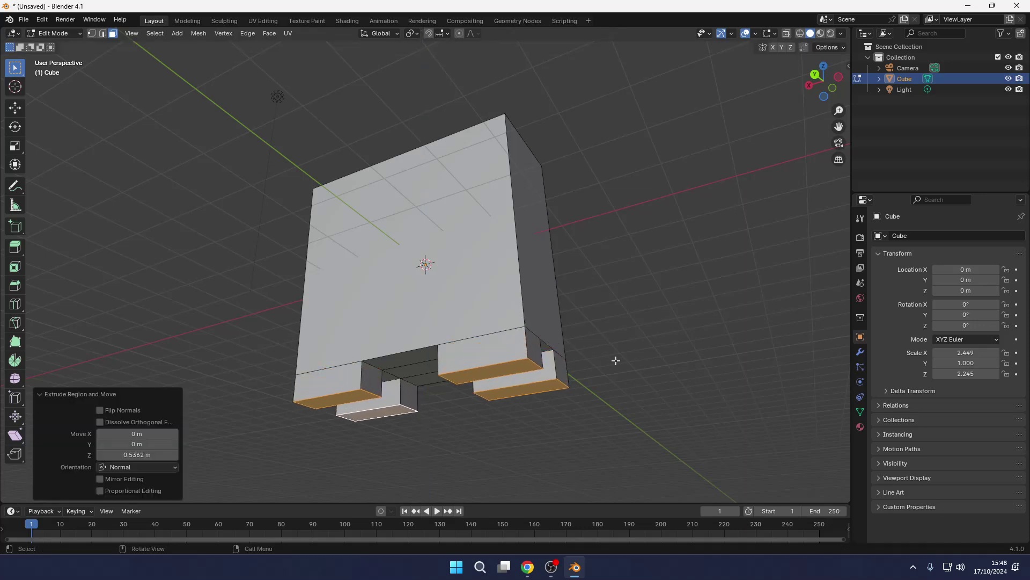
Try to taper the feet by scaling their four end faces together to about 0.767
{"action": "key", "text": "s"}
{"action": "left_click", "coordinate": [584, 372]}
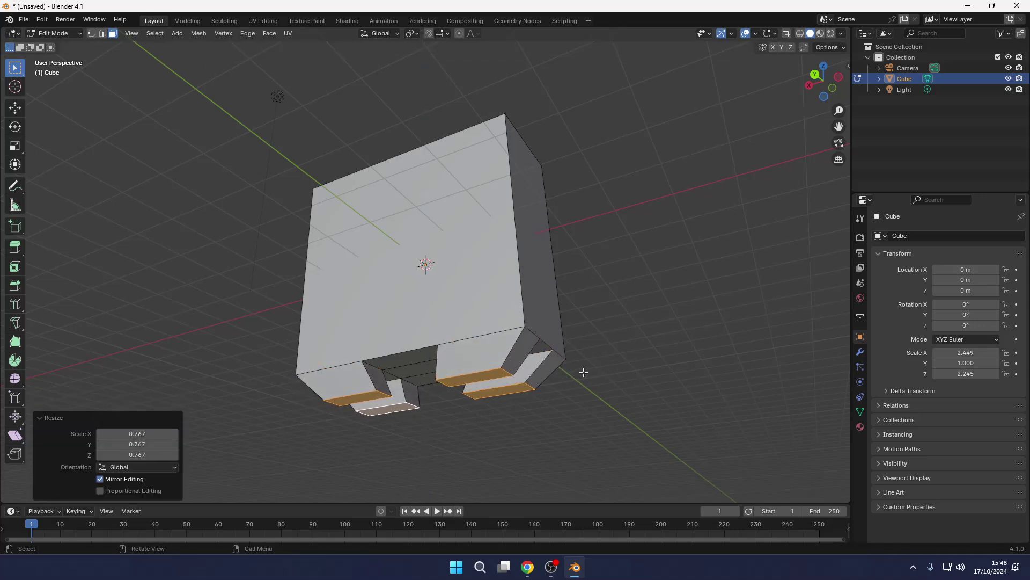
{"action": "middle_click_drag", "start_coordinate": [584, 372], "coordinate": [602, 385]}
Set the transform orientation to Local
{"action": "middle_click_drag", "start_coordinate": [390, 421], "coordinate": [446, 322]}
{"action": "left_click", "coordinate": [369, 35]}
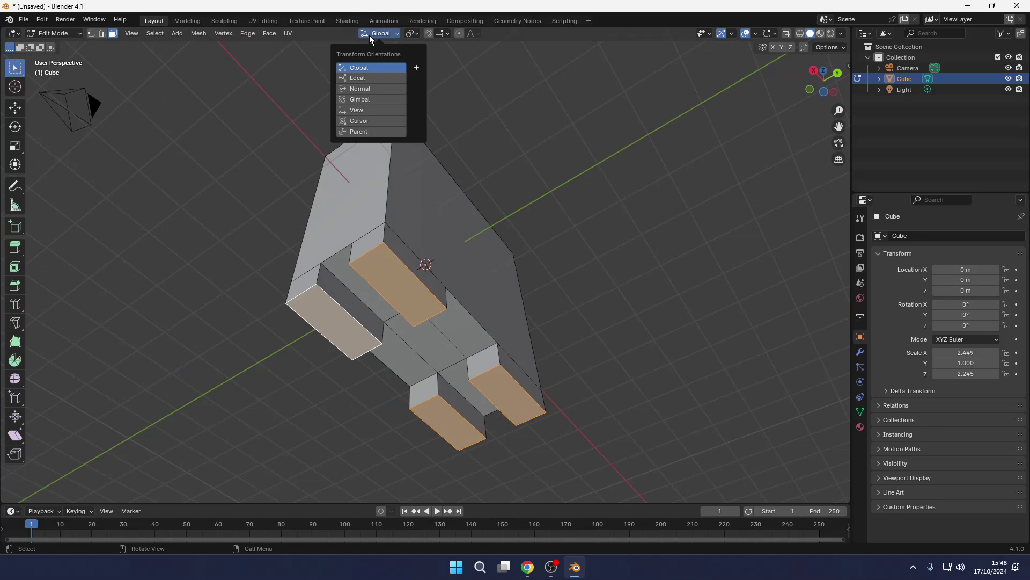
{"action": "left_click", "coordinate": [346, 76]}
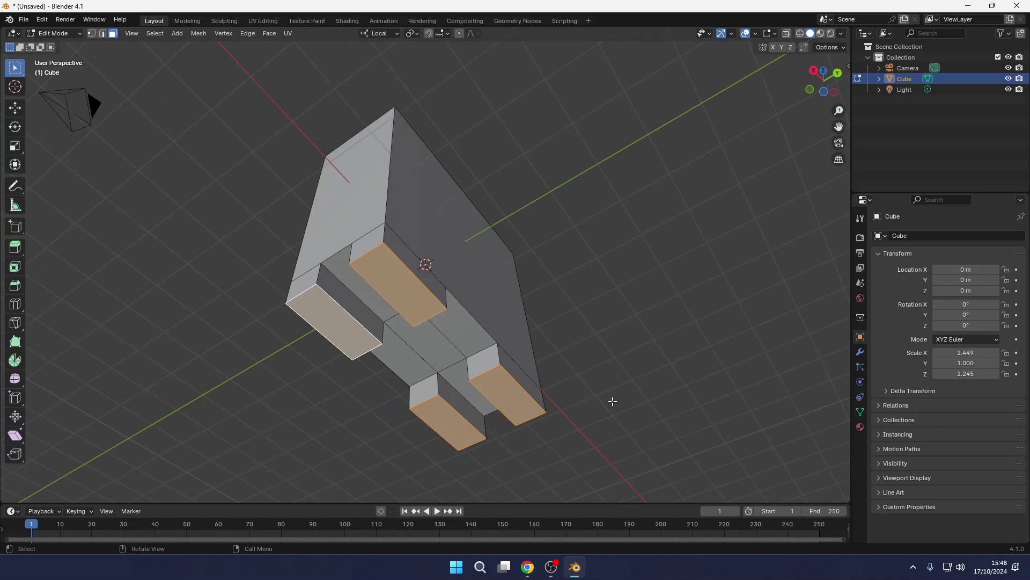
Try to taper the feet by scaling their four end faces to about 0.696
{"action": "key", "text": "s"}
{"action": "left_click", "coordinate": [536, 387]}
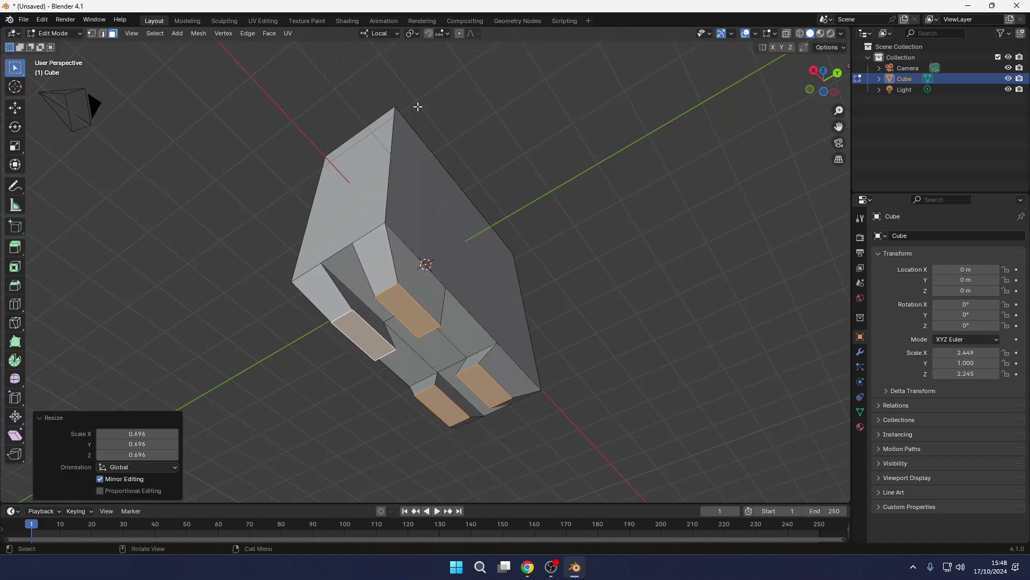
{"action": "key", "text": "ctrl+z"}
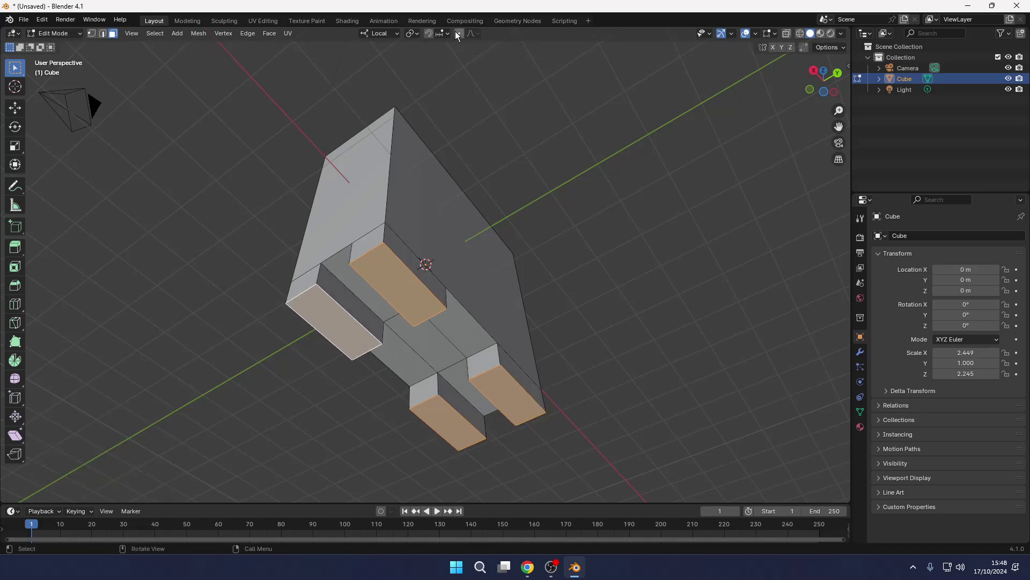
Try to taper the feet by scaling their end faces to about 0.658 around the Active Element pivot
{"action": "left_click", "coordinate": [413, 35]}
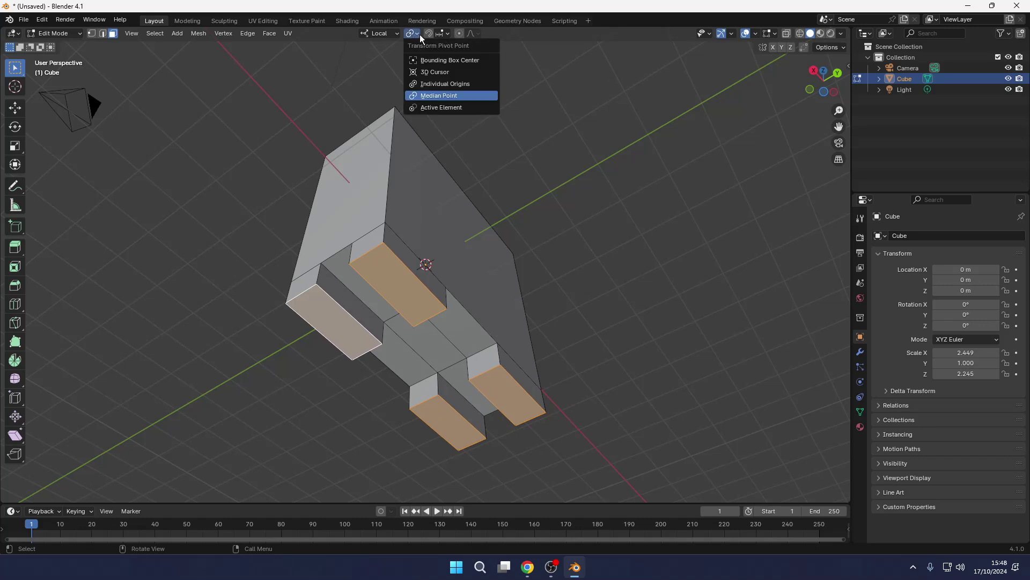
{"action": "left_click", "coordinate": [457, 106]}
{"action": "key", "text": "s"}
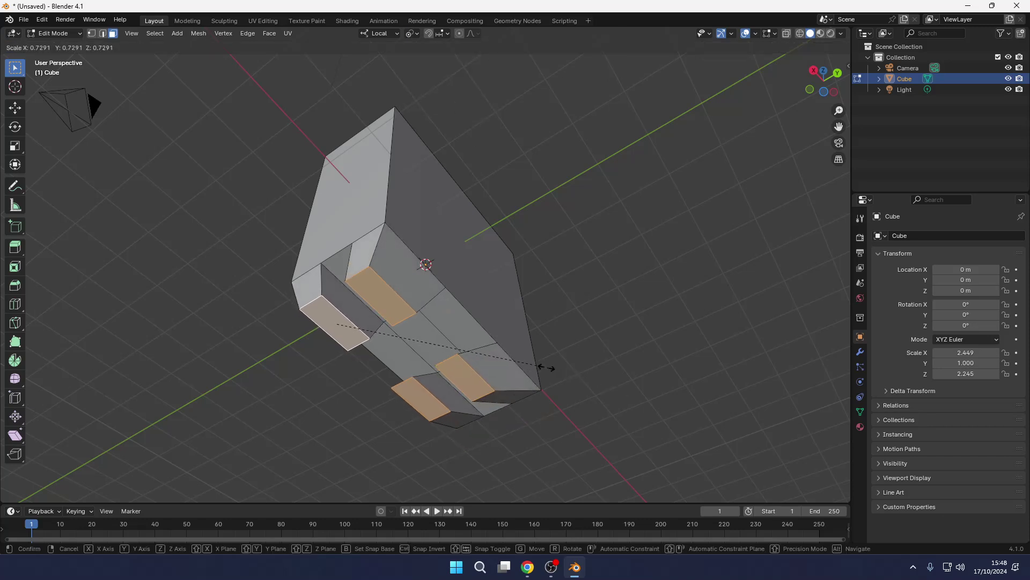
{"action": "left_click", "coordinate": [534, 361]}
{"action": "middle_click_drag", "start_coordinate": [533, 361], "coordinate": [398, 285]}
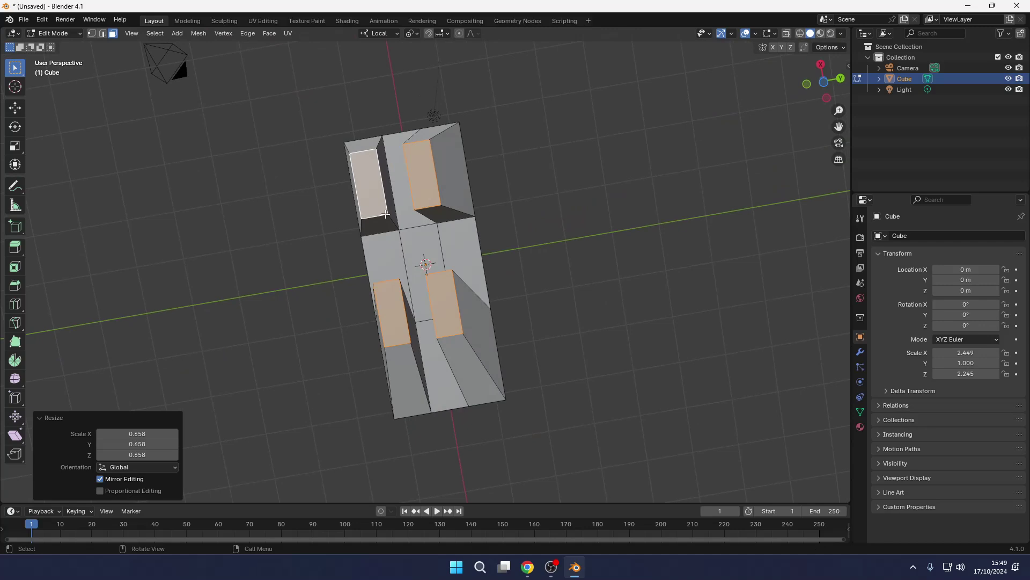
{"action": "key", "text": "ctrl+z"}
Set the pivot point to Individual Origins and scale the four foot end faces to about 0.545
{"action": "left_click", "coordinate": [410, 34]}
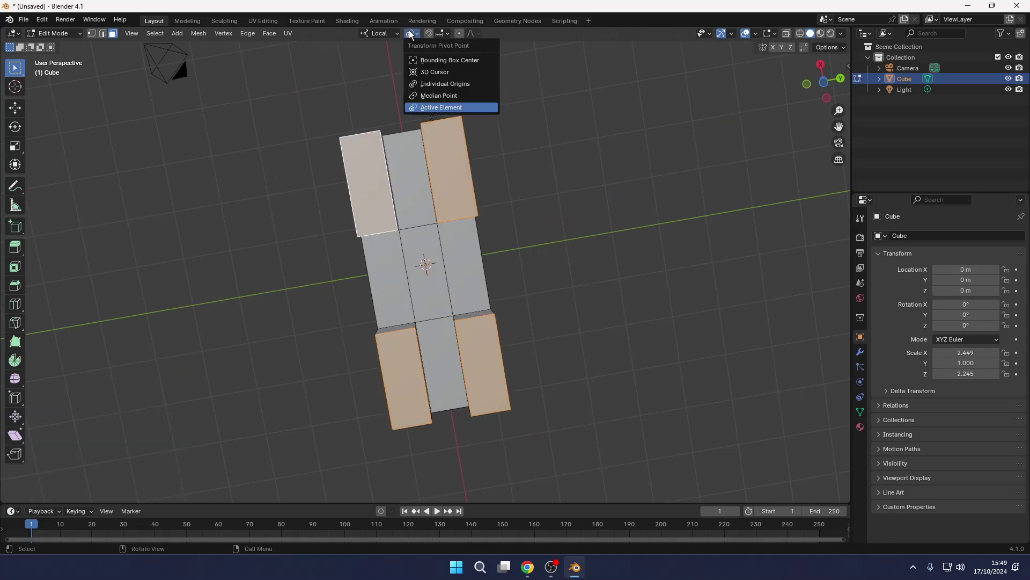
{"action": "left_click", "coordinate": [442, 86]}
{"action": "middle_click_drag", "start_coordinate": [424, 226], "coordinate": [426, 238]}
{"action": "key", "text": "s"}
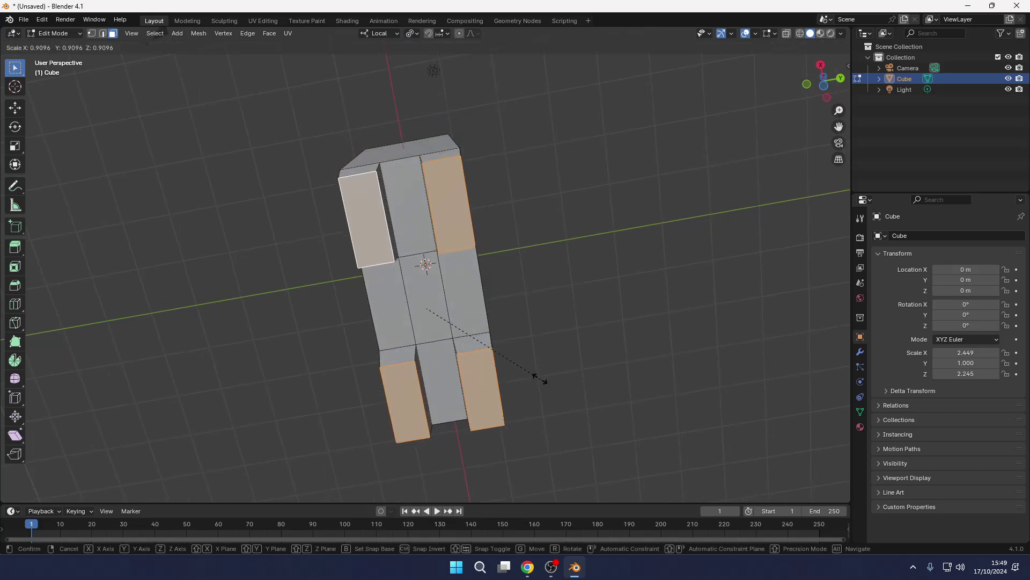
{"action": "left_click", "coordinate": [490, 344]}
{"action": "middle_click_drag", "start_coordinate": [490, 344], "coordinate": [444, 362]}
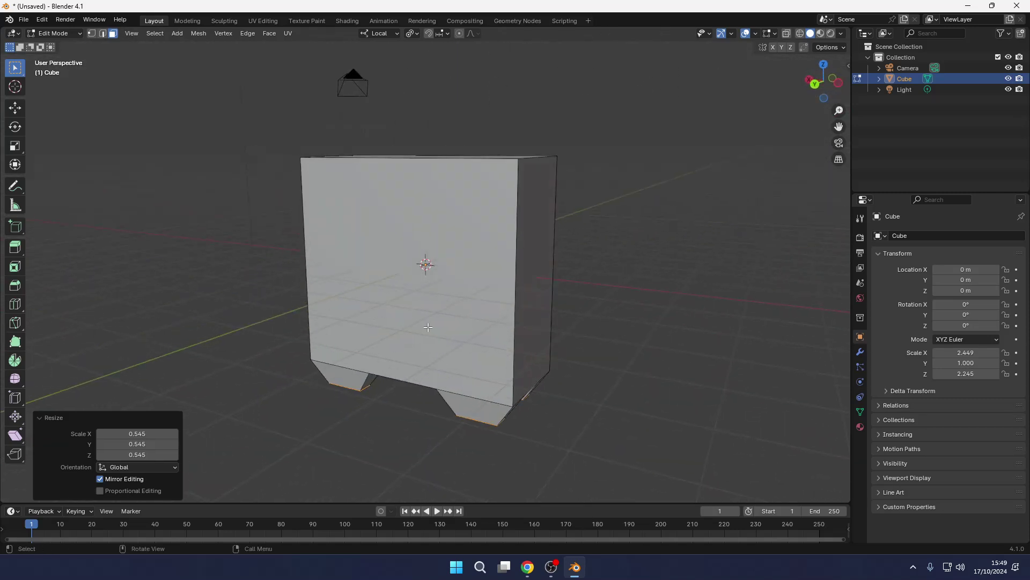
Extrude the case's large side face in place and scale the new face to about 0.93 to form a rim
{"action": "left_click", "coordinate": [404, 280]}
{"action": "middle_click_drag", "start_coordinate": [465, 257], "coordinate": [429, 267]}
{"action": "key", "text": "e"}
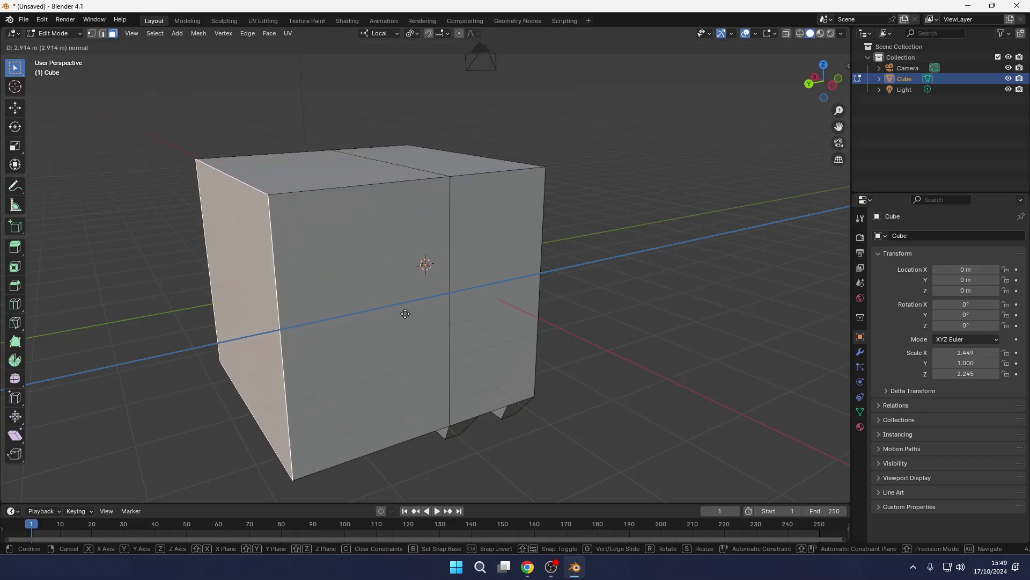
{"action": "right_click", "coordinate": [406, 314]}
{"action": "key", "text": "s"}
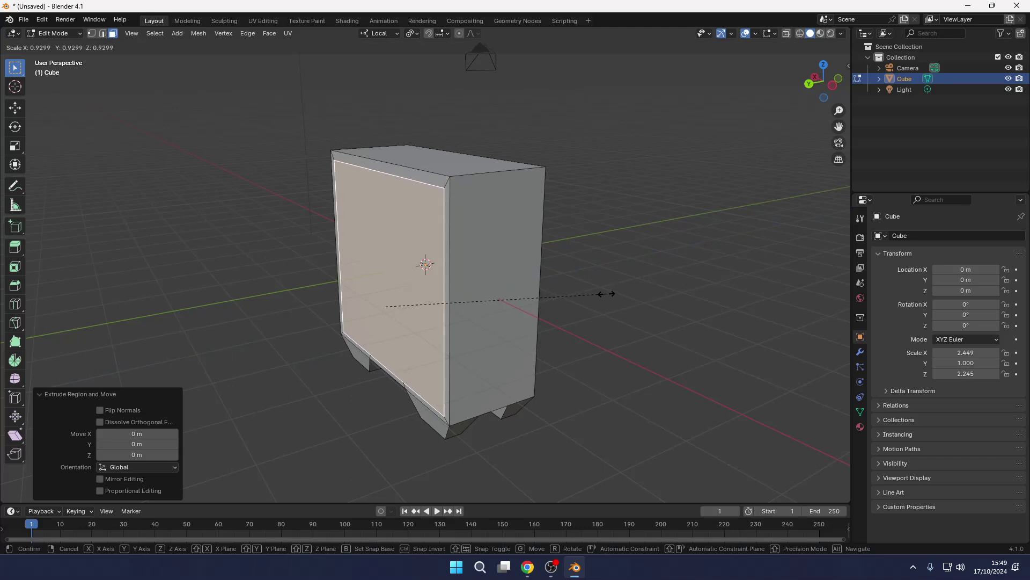
{"action": "left_click", "coordinate": [606, 294]}
Extrude the inset side face about 1.443 m inward to hollow out the case
{"action": "middle_click_drag", "start_coordinate": [607, 294], "coordinate": [775, 284]}
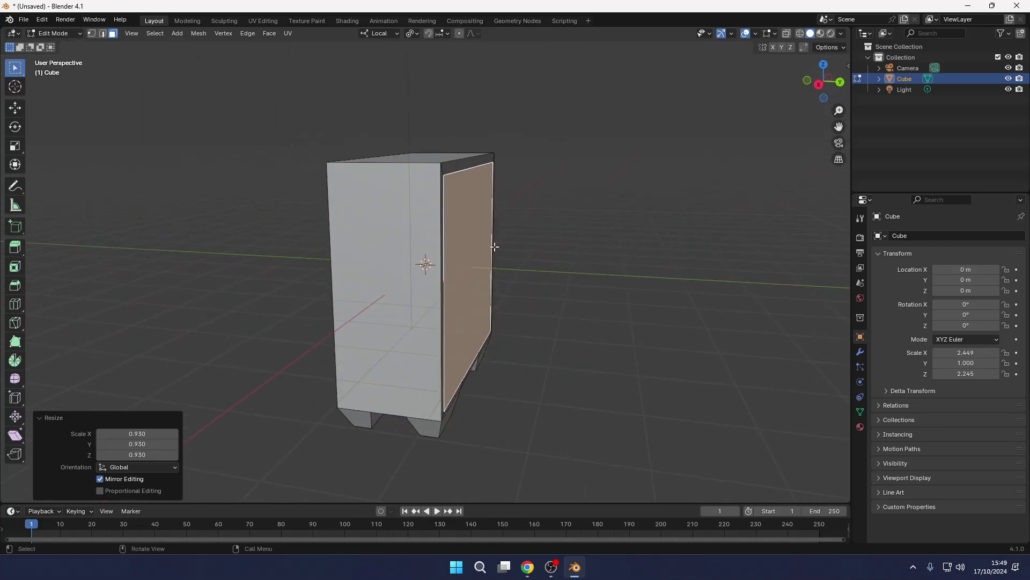
{"action": "key", "text": "e"}
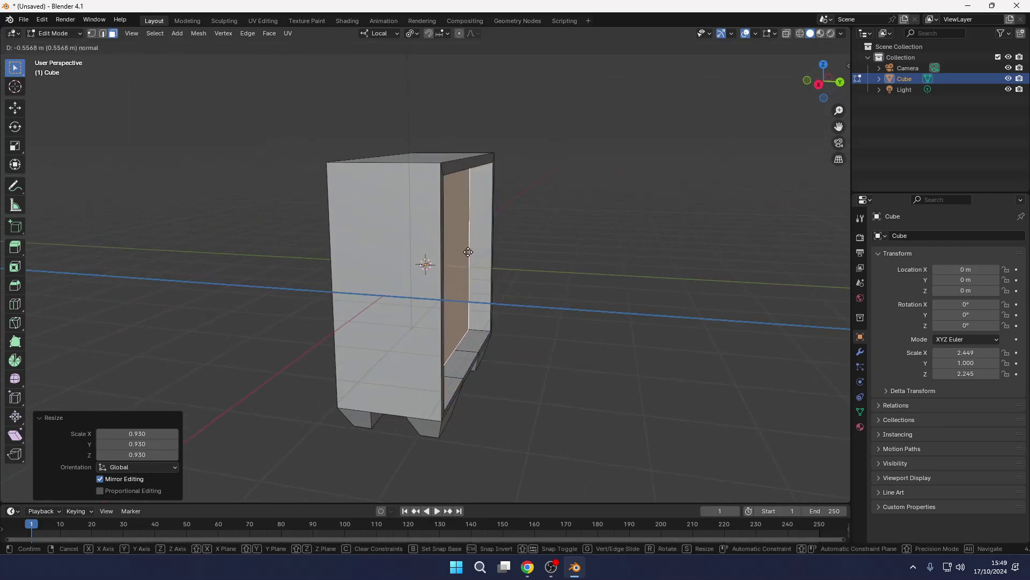
{"action": "left_click", "coordinate": [430, 249]}
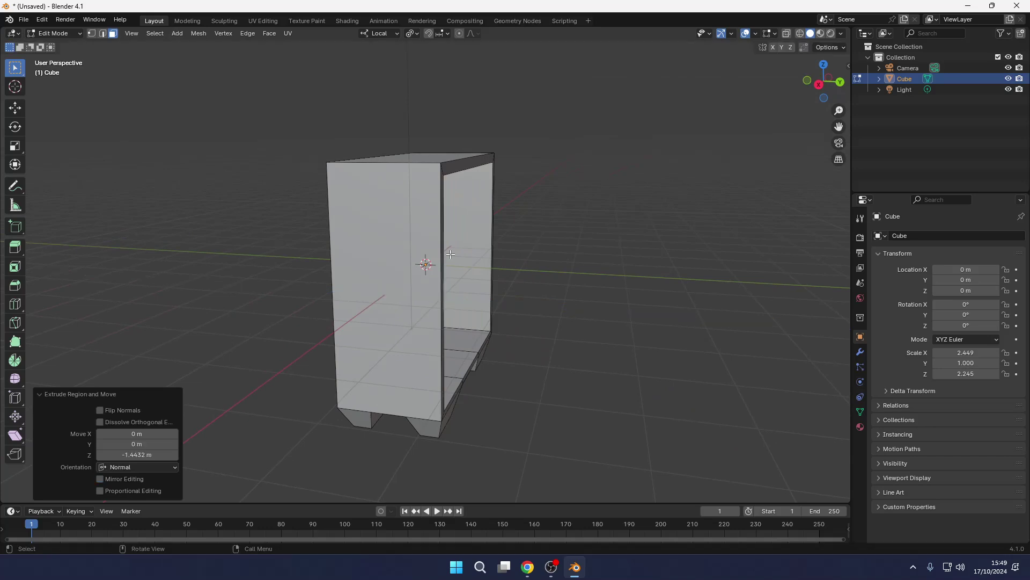
{"action": "middle_click_drag", "start_coordinate": [430, 248], "coordinate": [363, 246]}
Check the case design in the product photo in Chrome, return to Blender and leave Edit Mode
{"action": "key", "text": "alt+Tab"}
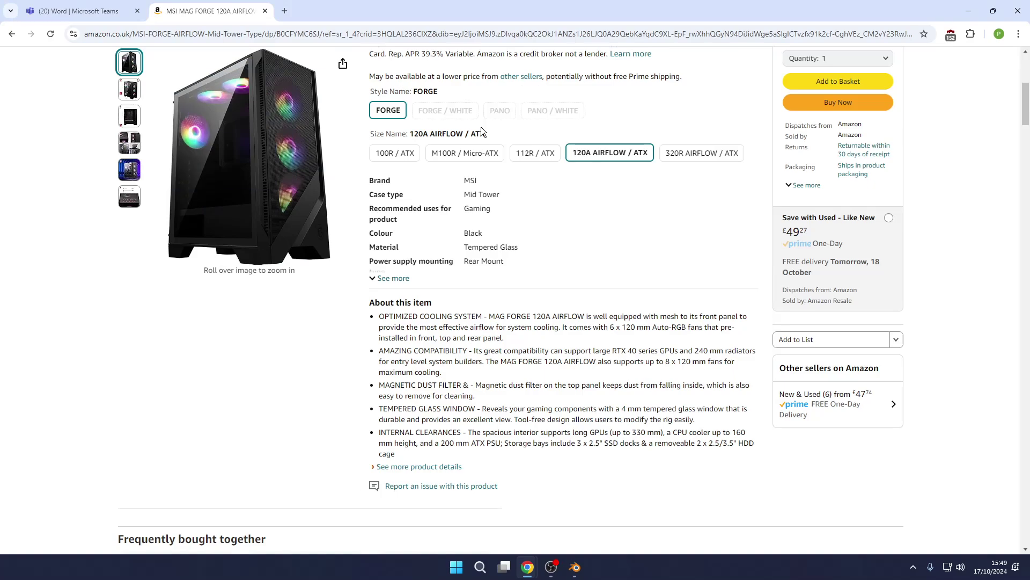
{"action": "scroll", "coordinate": [293, 147], "scroll_direction": "down", "scroll_amount": 1}
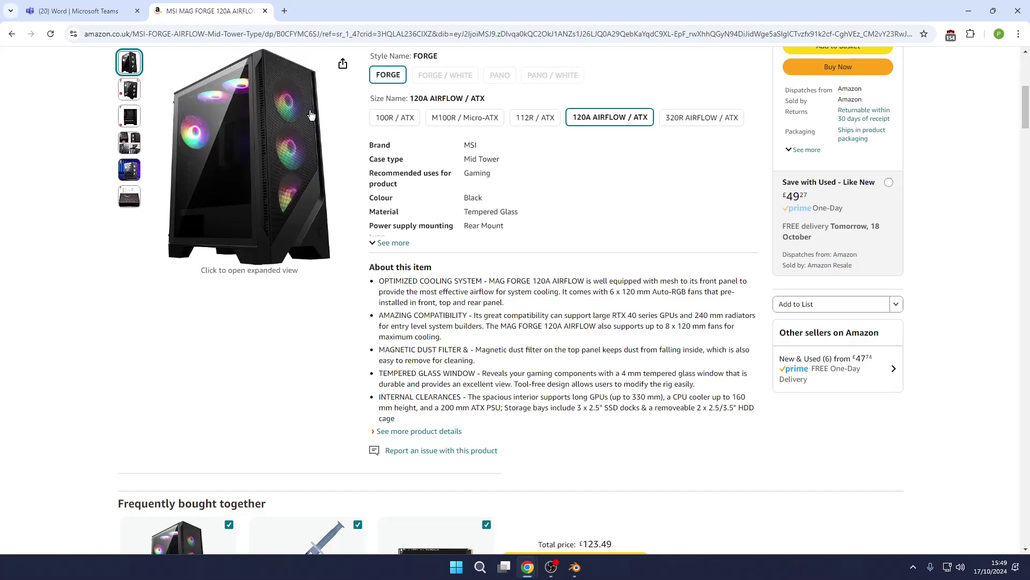
{"action": "key", "text": "alt+Tab"}
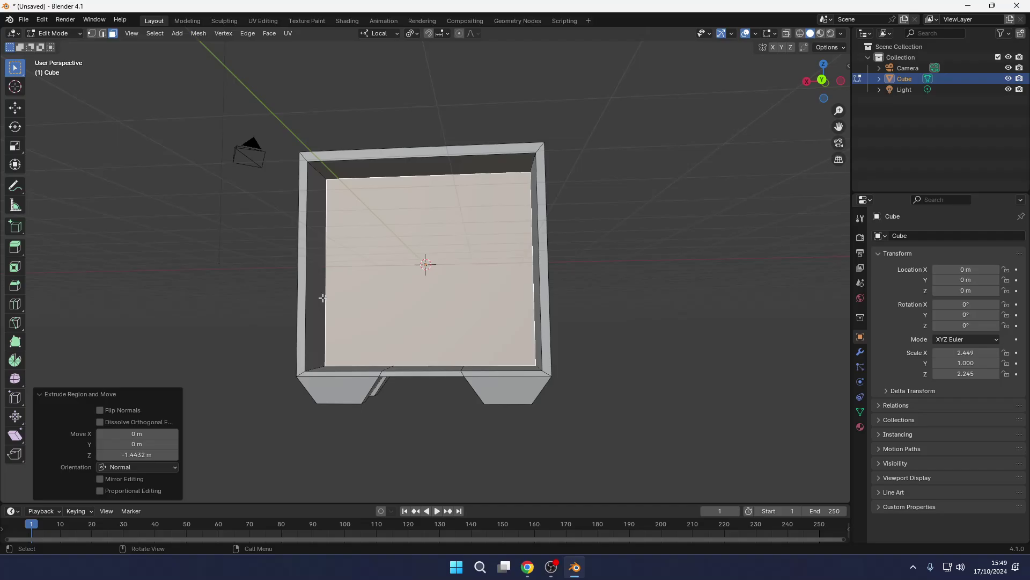
{"action": "middle_click_drag", "start_coordinate": [590, 250], "coordinate": [496, 377]}
{"action": "key", "text": "Tab"}
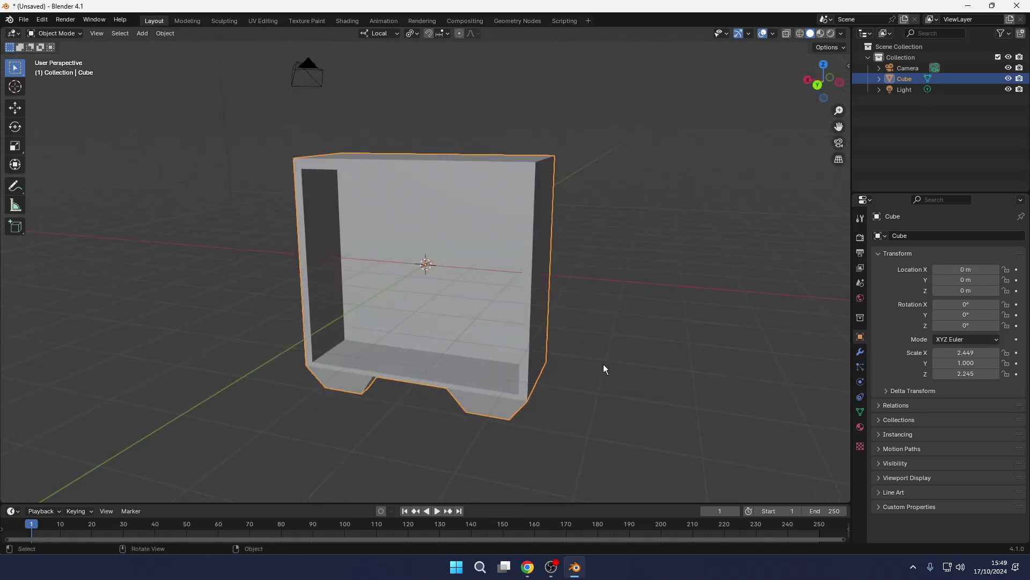
Set the case material's base color to black, checking the color against the product photo in Chrome
{"action": "left_click", "coordinate": [860, 427]}
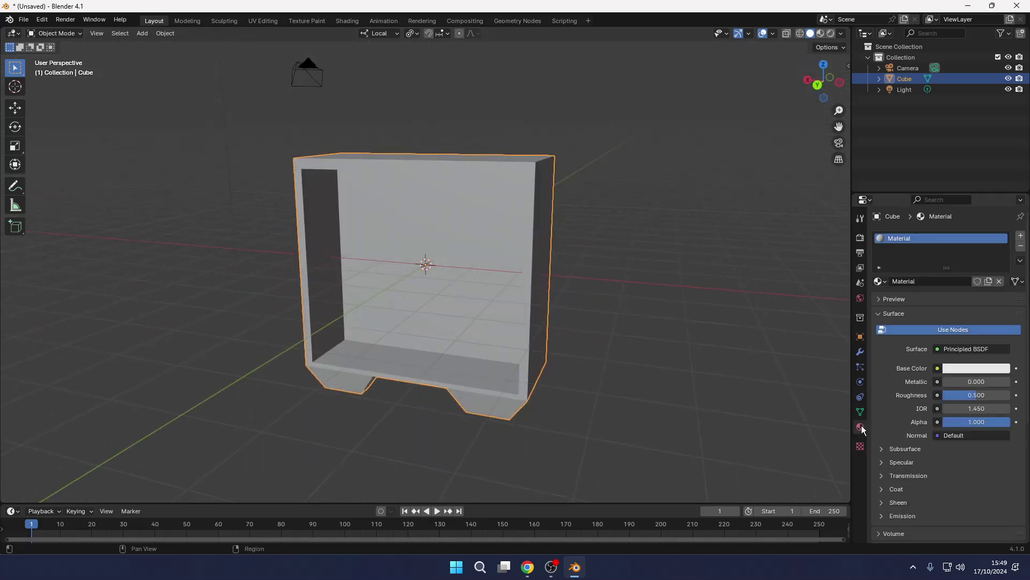
{"action": "left_click", "coordinate": [977, 368]}
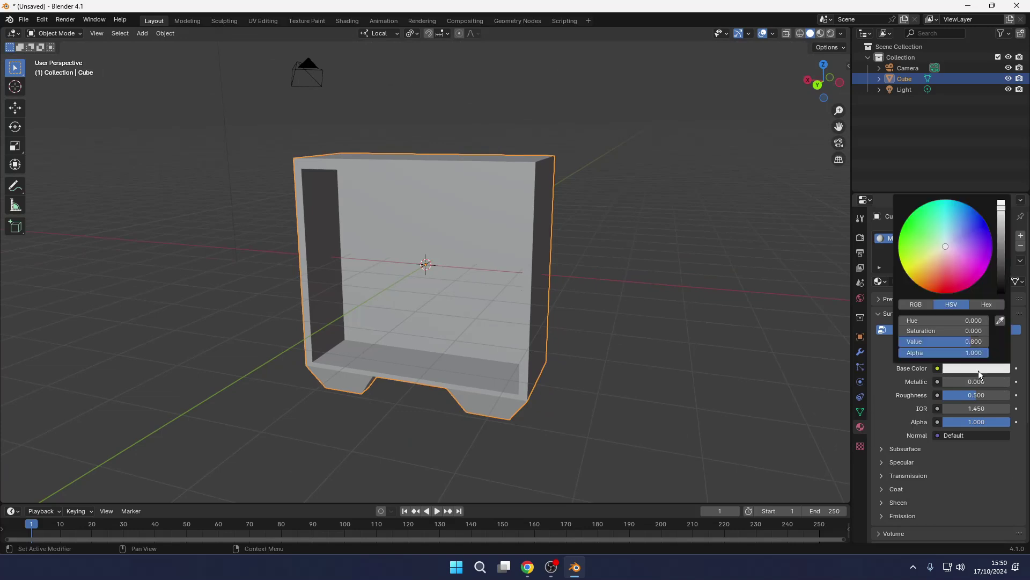
{"action": "key", "text": "alt+Tab"}
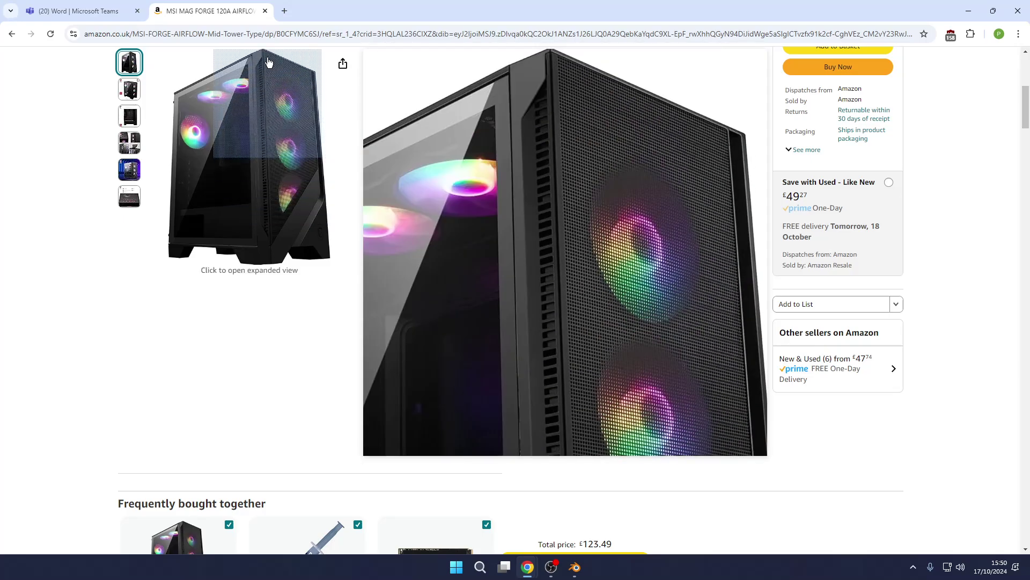
{"action": "key", "text": "alt+Tab"}
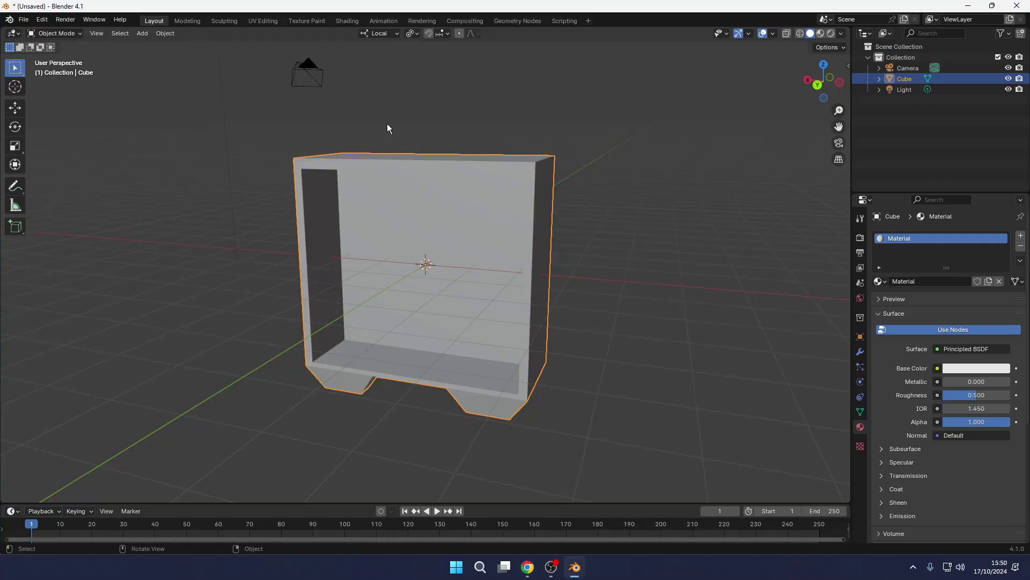
{"action": "left_click", "coordinate": [986, 371]}
{"action": "left_click_drag", "start_coordinate": [1003, 235], "coordinate": [1003, 295]}
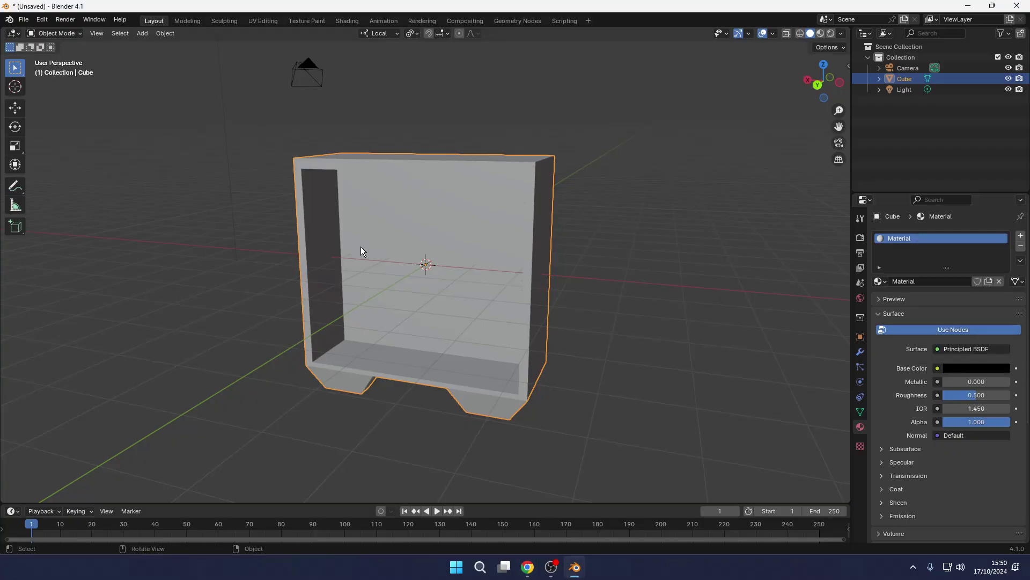
Switch the viewport to Material Preview and lighten the case's base color to a near-black value of 0.009
{"action": "left_click", "coordinate": [821, 34]}
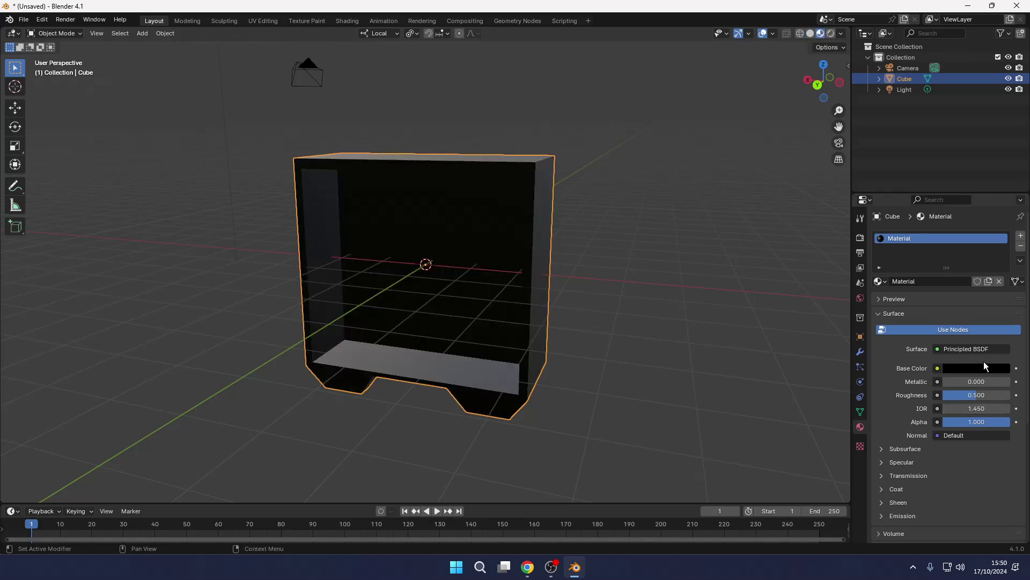
{"action": "left_click", "coordinate": [989, 367]}
{"action": "left_click_drag", "start_coordinate": [1007, 257], "coordinate": [1001, 284]}
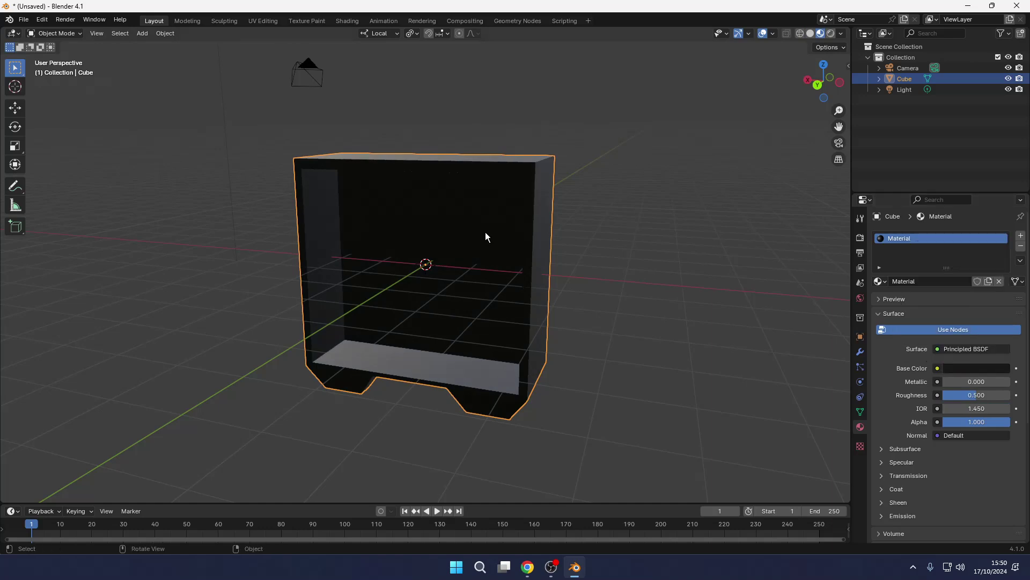
Compare the case in Solid shading and Material Preview, checking its base color settings
{"action": "key", "text": "z"}
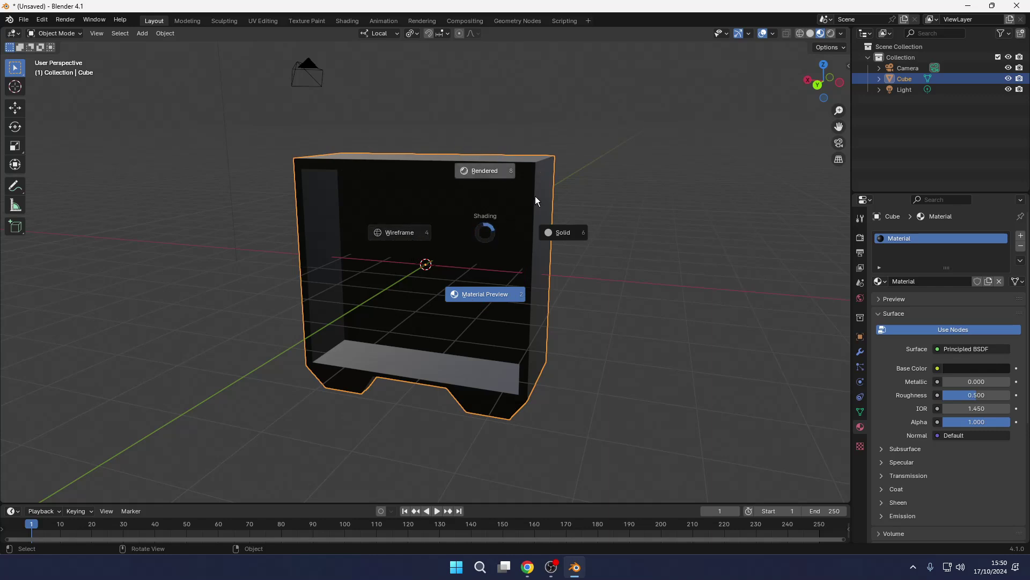
{"action": "left_click", "coordinate": [653, 324]}
{"action": "left_click", "coordinate": [991, 370]}
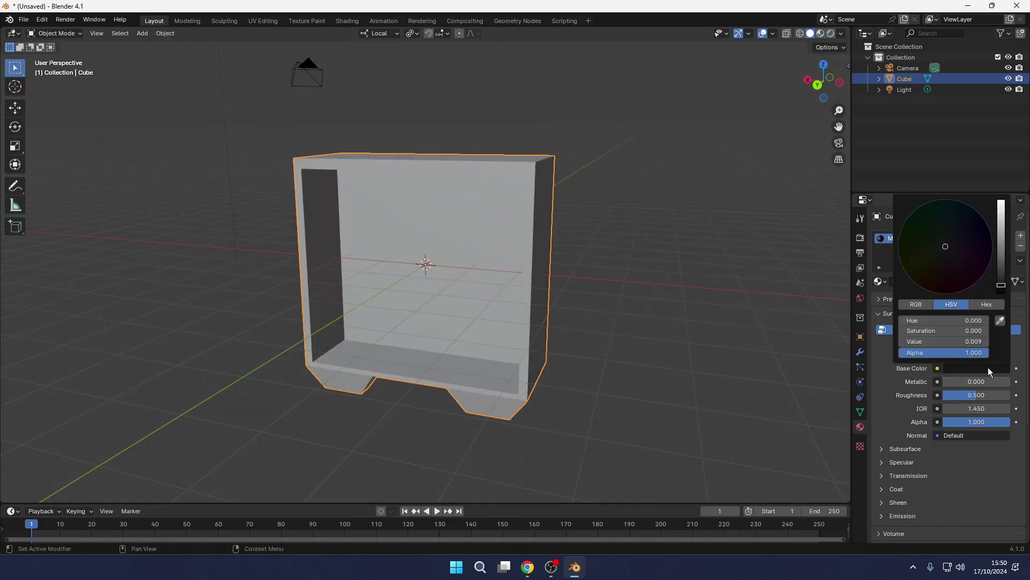
{"action": "key", "text": "z"}
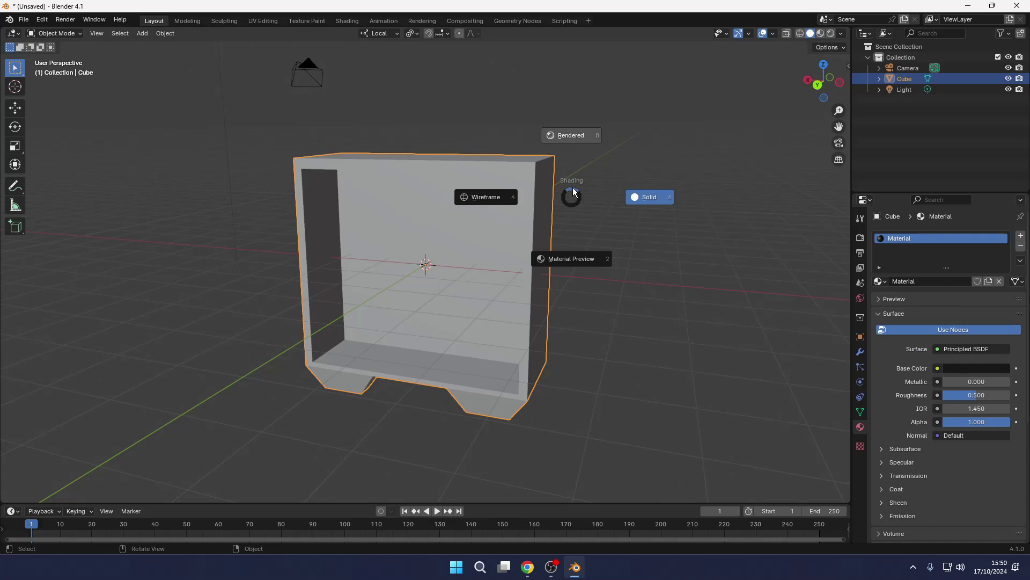
{"action": "left_click", "coordinate": [573, 261]}
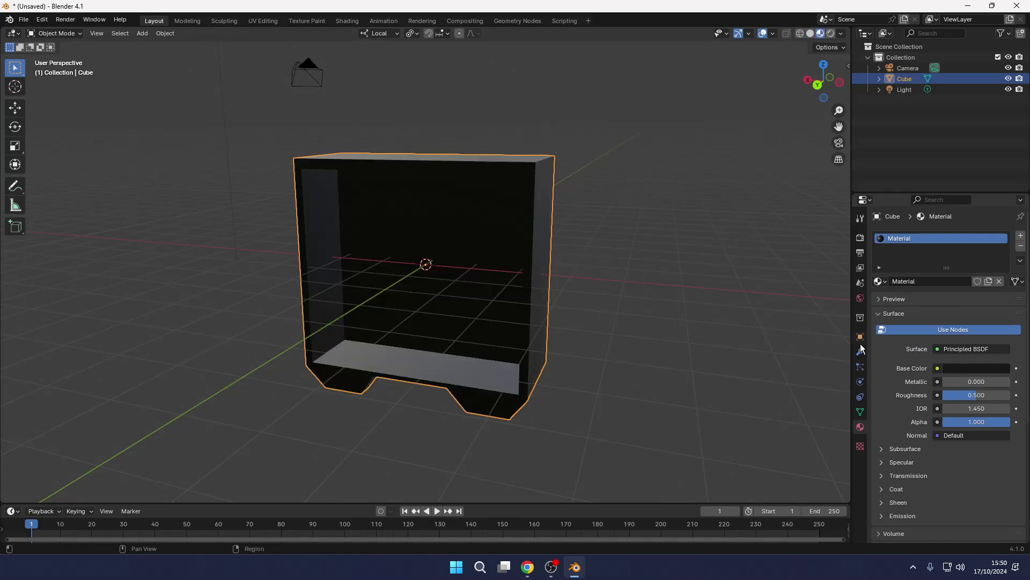
Set the case material's metallic to about 0.835 and its roughness to about 0.902
{"action": "left_click_drag", "start_coordinate": [967, 399], "coordinate": [995, 381]}
{"action": "mouse_move", "coordinate": [719, 285]}
{"action": "middle_mouse_down"}
{"action": "mouse_move", "coordinate": [609, 309]}
{"action": "mouse_move", "coordinate": [697, 302]}
{"action": "mouse_move", "coordinate": [717, 284]}
{"action": "middle_mouse_up"}
{"action": "scroll", "coordinate": [658, 284], "scroll_direction": "up", "scroll_amount": 1}
{"action": "scroll", "coordinate": [658, 287], "scroll_direction": "up", "scroll_amount": 1}
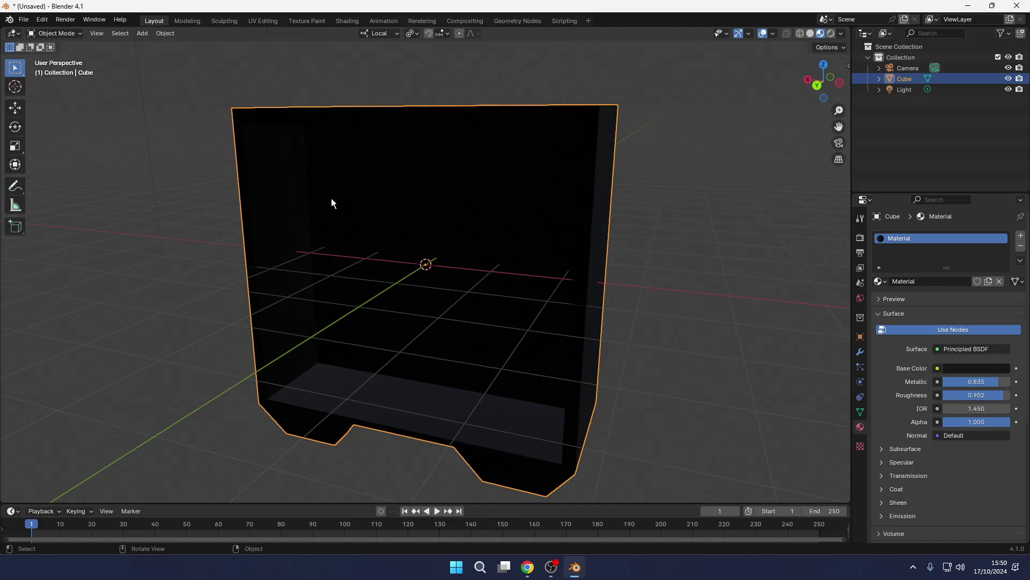
Check the fans in the product photo in Chrome, then add a cylinder mesh to the Blender scene
{"action": "middle_click_drag", "start_coordinate": [330, 198], "coordinate": [271, 210]}
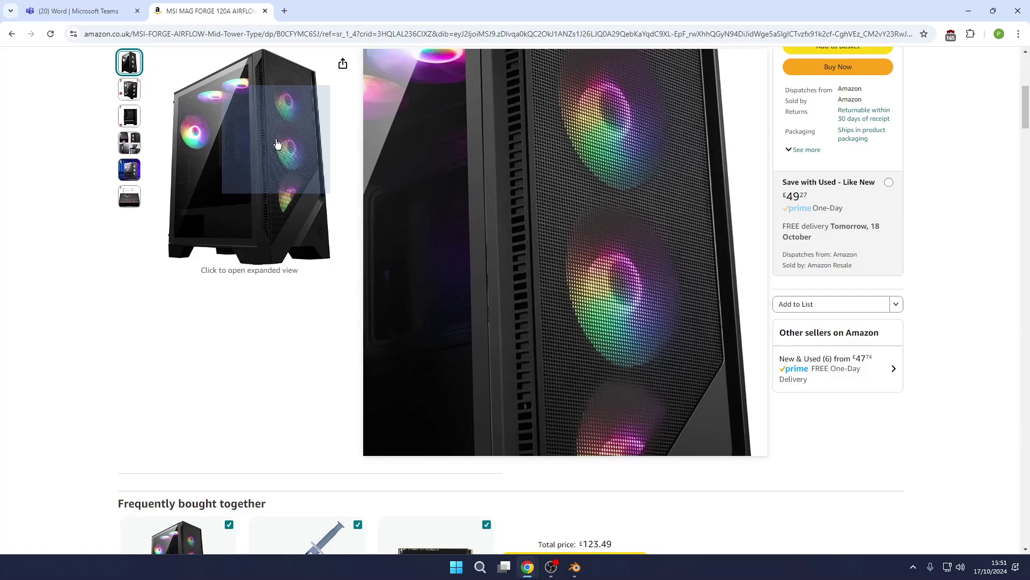
{"action": "key", "text": "alt+Tab"}
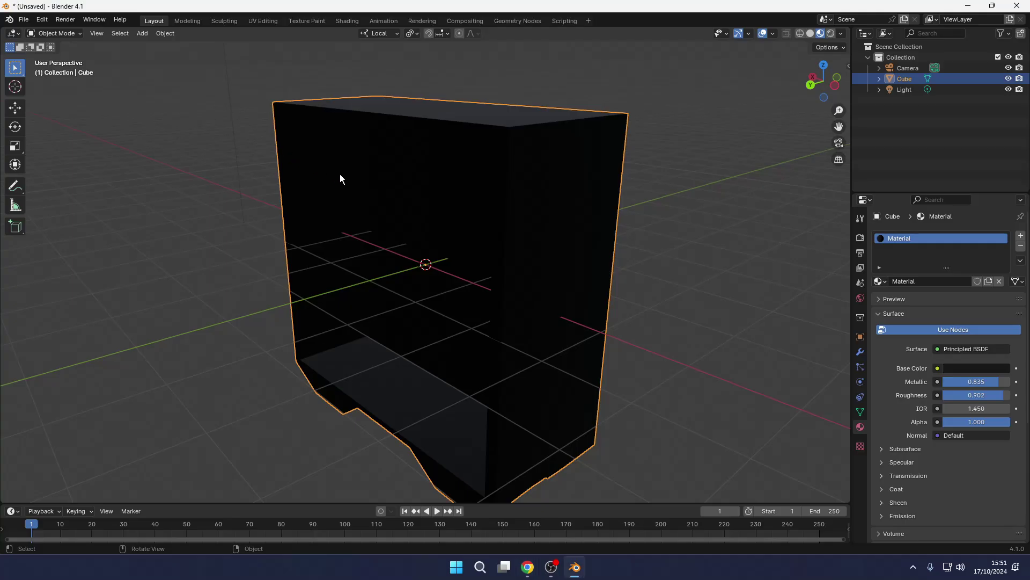
{"action": "key", "text": "shift+a"}
{"action": "mouse_move", "coordinate": [340, 189]}
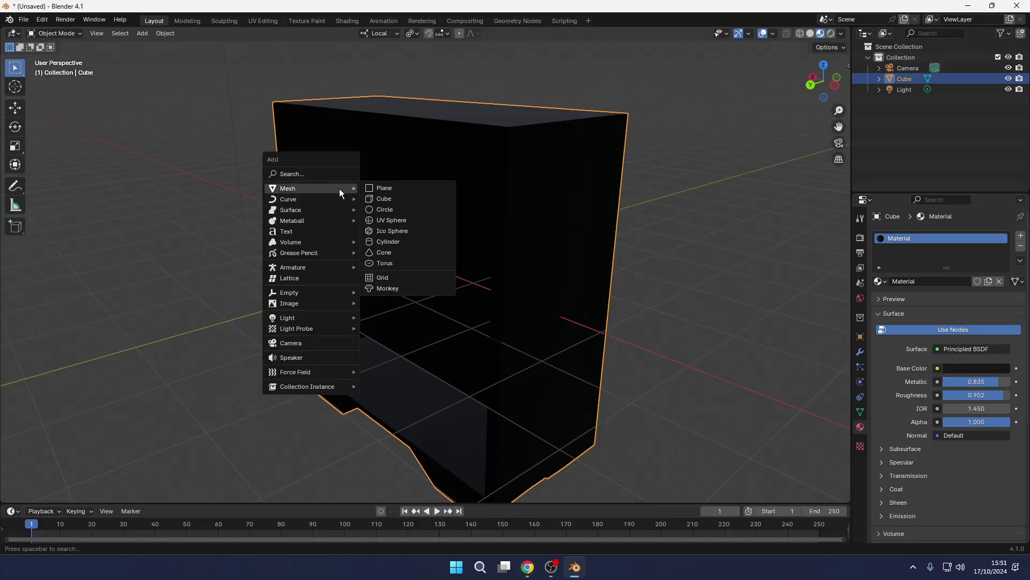
{"action": "left_click", "coordinate": [406, 242]}
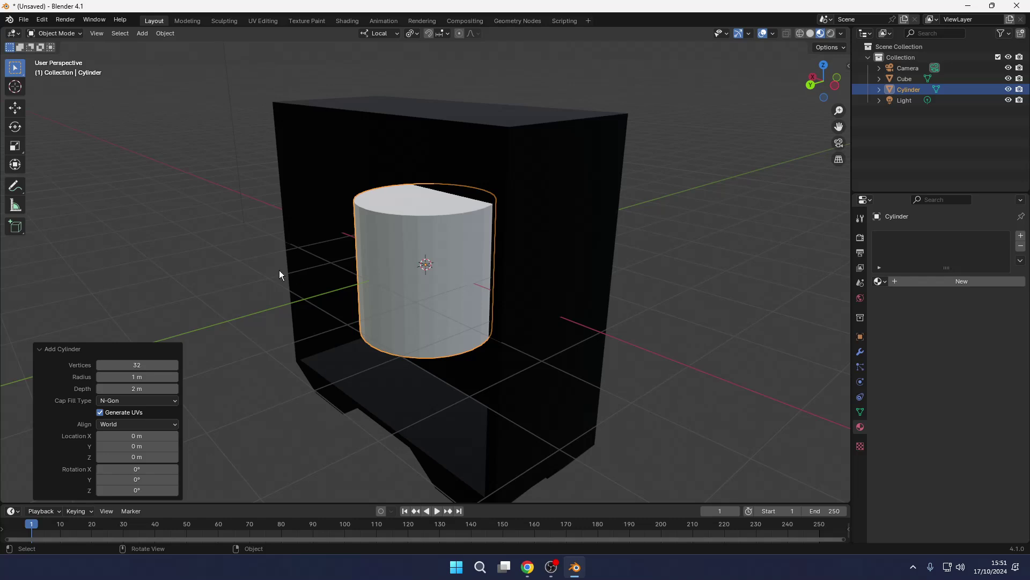
Rotate the cylinder 90° around the Y axis and scale it down uniformly to about 0.159
{"action": "type", "text": "ry"}
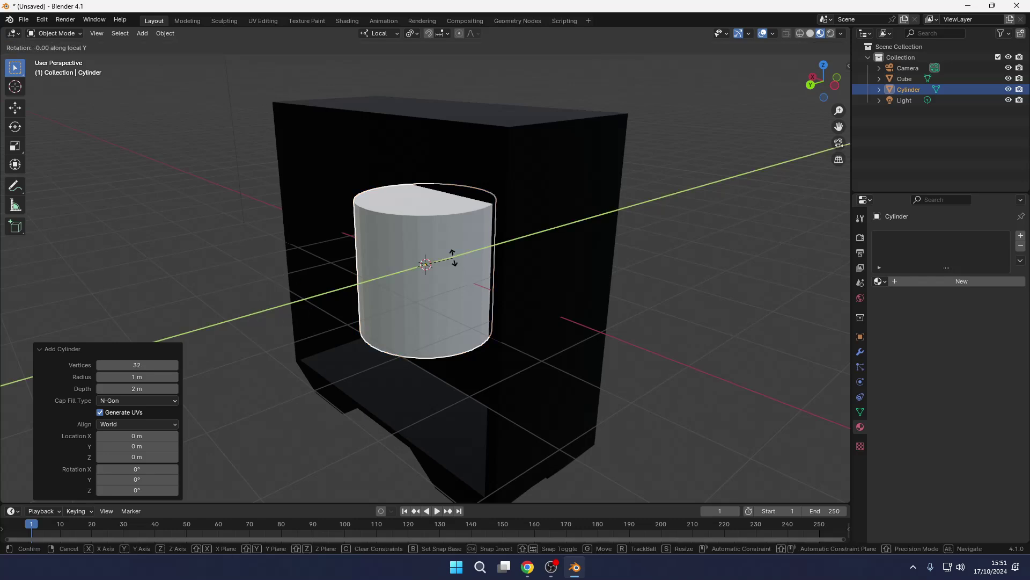
{"action": "type", "text": "90"}
{"action": "key", "text": "Return"}
{"action": "key", "text": "s"}
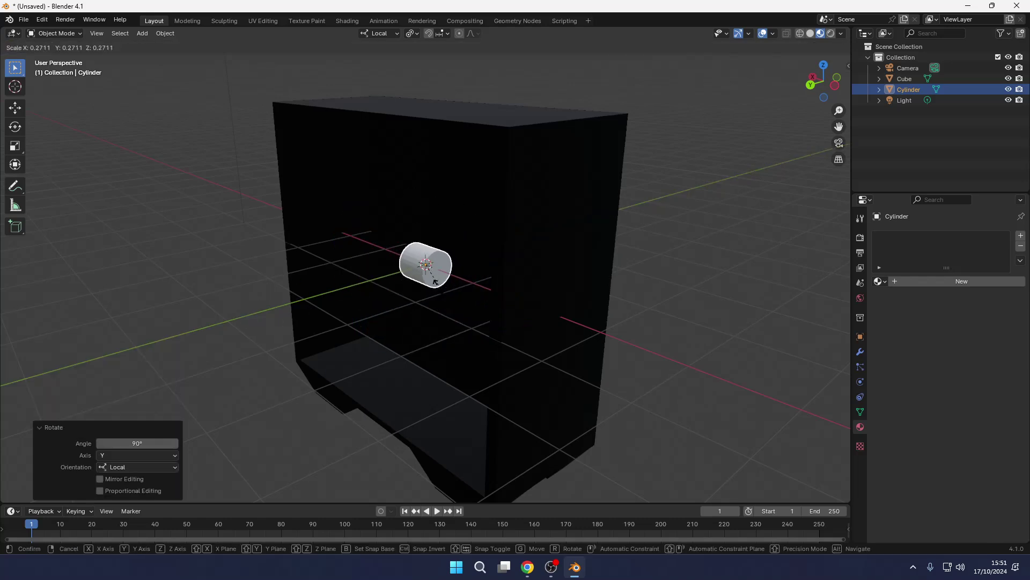
{"action": "left_click", "coordinate": [426, 282]}
Move the small cylinder about 2.15 m along the global X axis toward the case's end wall
{"action": "middle_click_drag", "start_coordinate": [426, 281], "coordinate": [494, 280]}
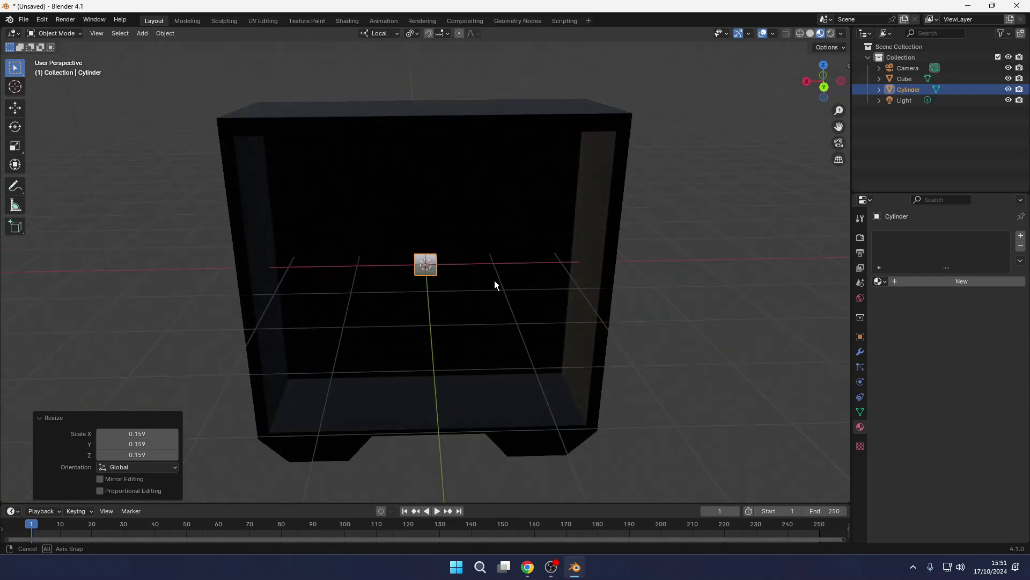
{"action": "key", "text": "g"}
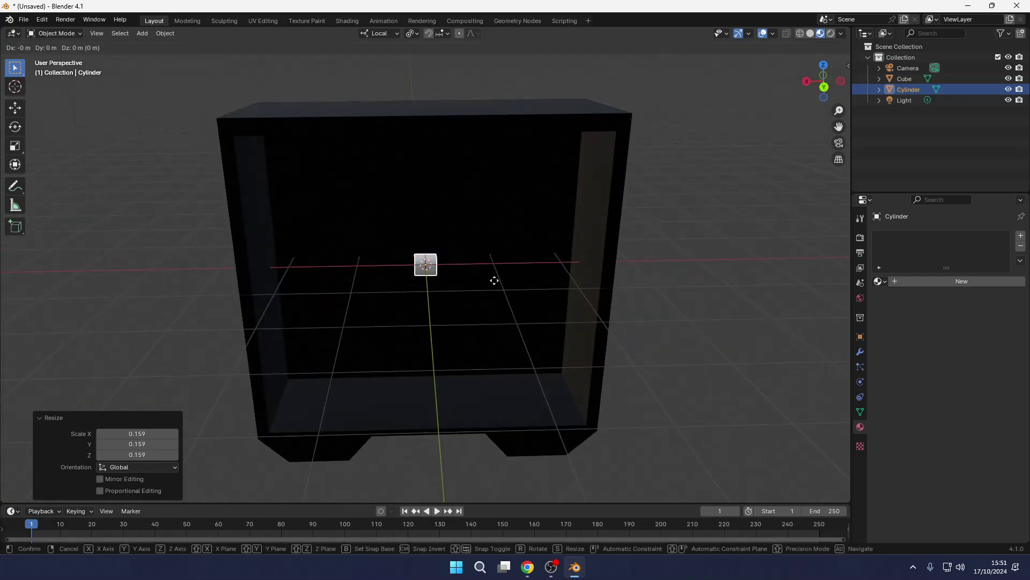
{"action": "key", "text": "x"}
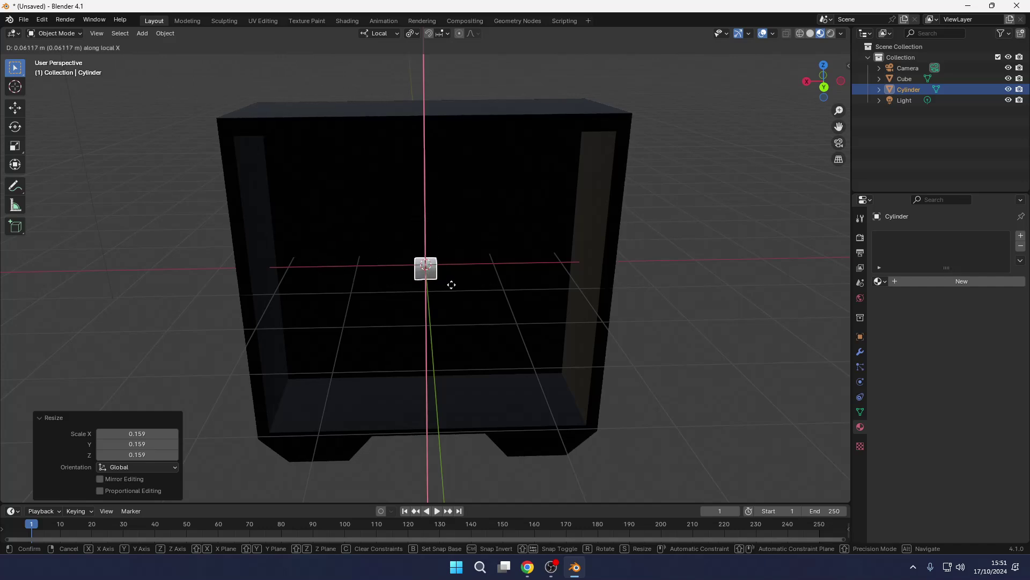
{"action": "key", "text": "x"}
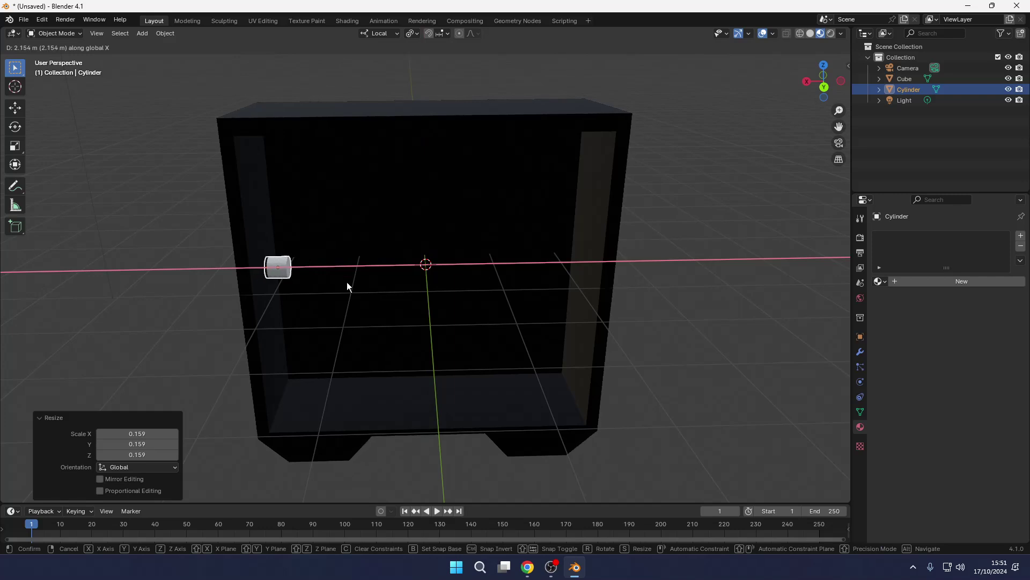
{"action": "left_click", "coordinate": [347, 282]}
Add a point light to the scene at the origin inside the case
{"action": "middle_click_drag", "start_coordinate": [347, 283], "coordinate": [255, 256]}
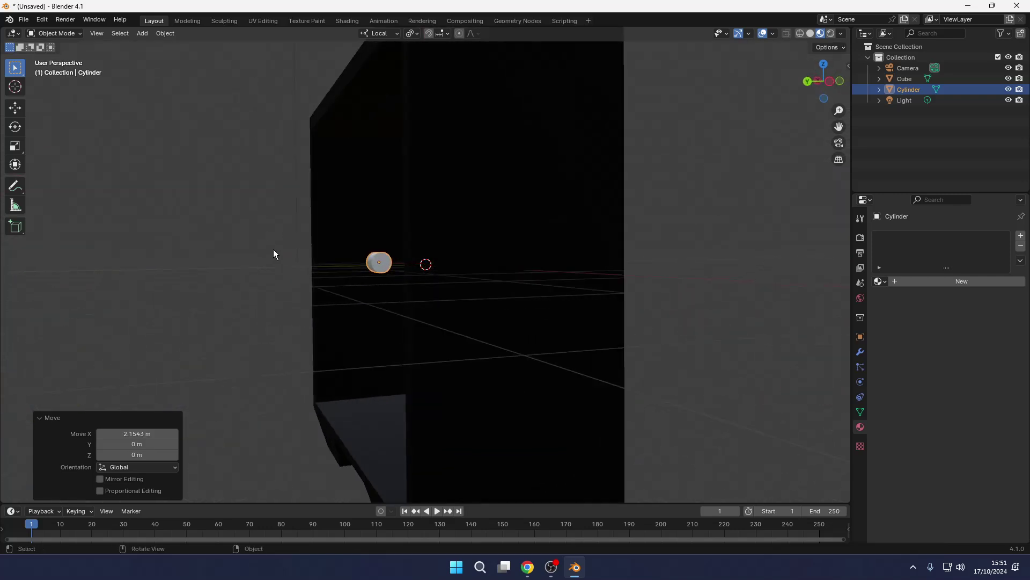
{"action": "middle_click_drag", "start_coordinate": [355, 295], "coordinate": [283, 287]}
{"action": "scroll", "coordinate": [248, 231], "scroll_direction": "up", "scroll_amount": 3}
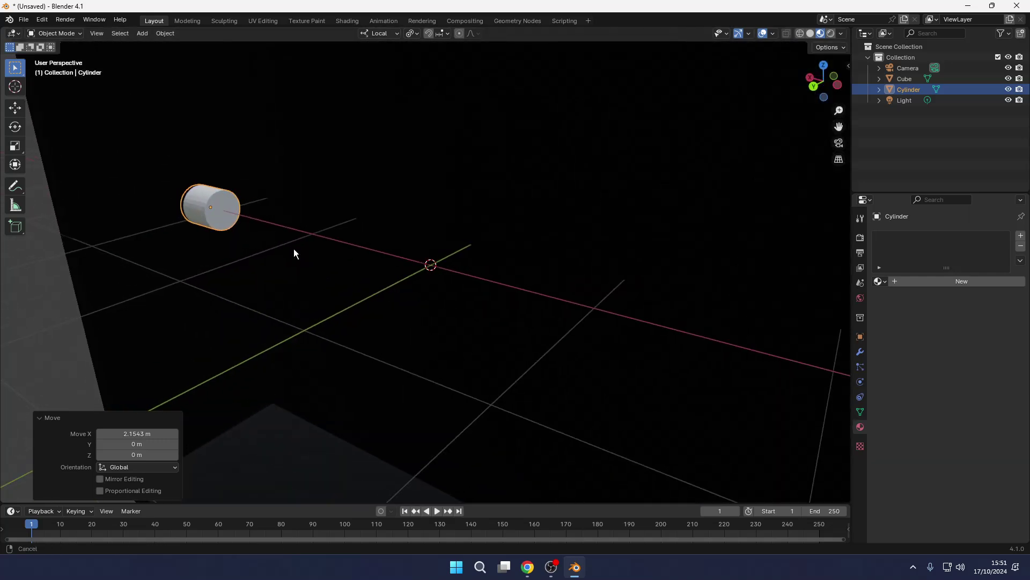
{"action": "middle_click_drag", "start_coordinate": [294, 253], "coordinate": [496, 308], "text": "shift"}
{"action": "key", "text": "shift+a"}
{"action": "mouse_move", "coordinate": [388, 253]}
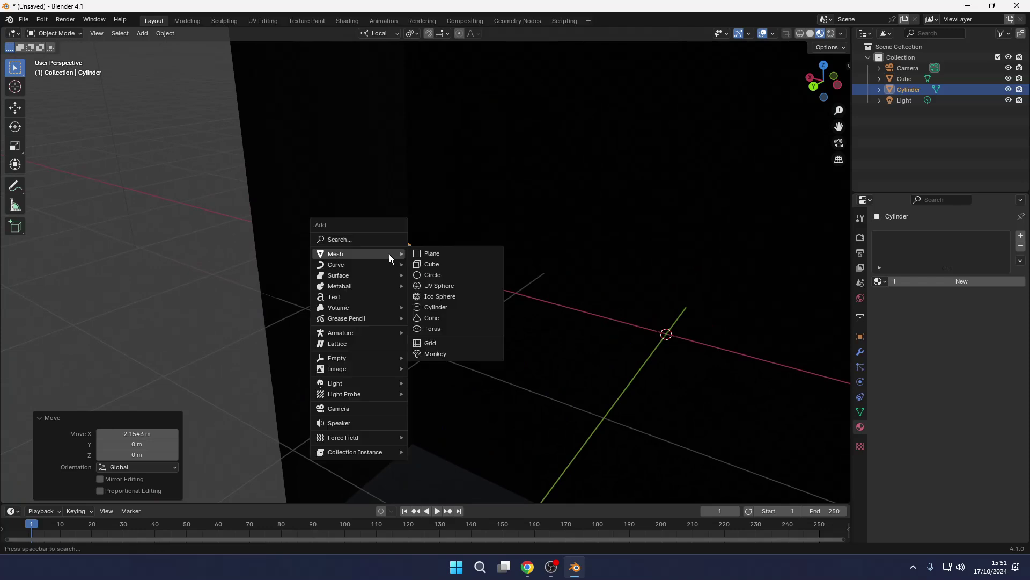
{"action": "mouse_move", "coordinate": [364, 385]}
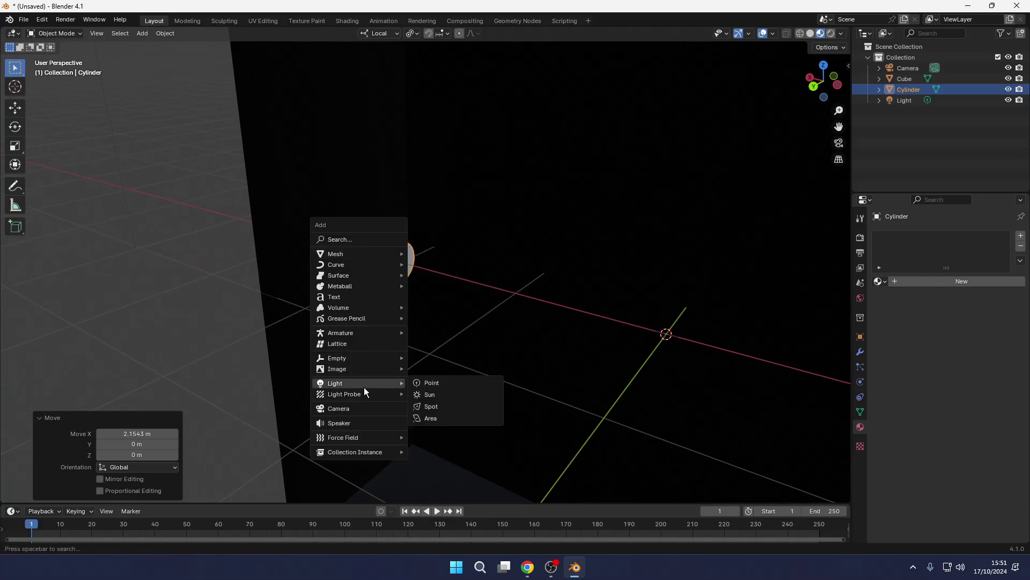
{"action": "left_click", "coordinate": [433, 384]}
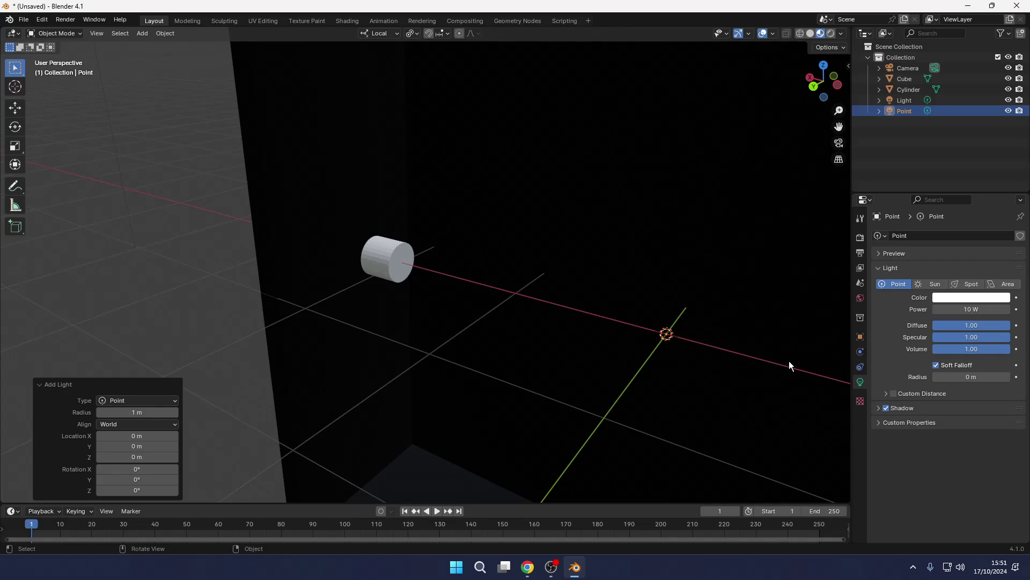
Move the point light about 2.08 m along the X axis to the cylinder near the case's end wall
{"action": "key", "text": "g"}
{"action": "key", "text": "x"}
{"action": "key", "text": "x"}
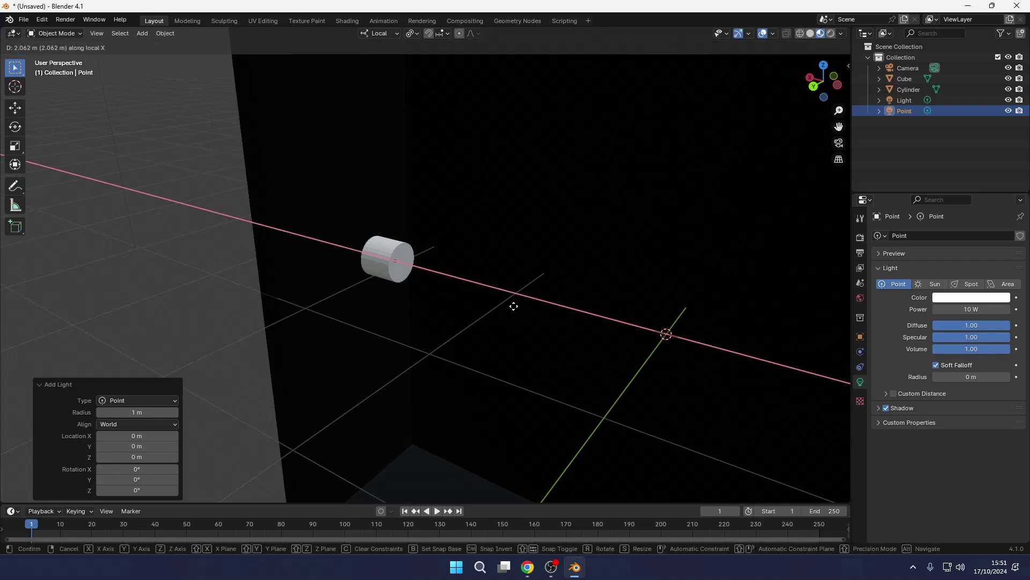
{"action": "left_click", "coordinate": [513, 305]}
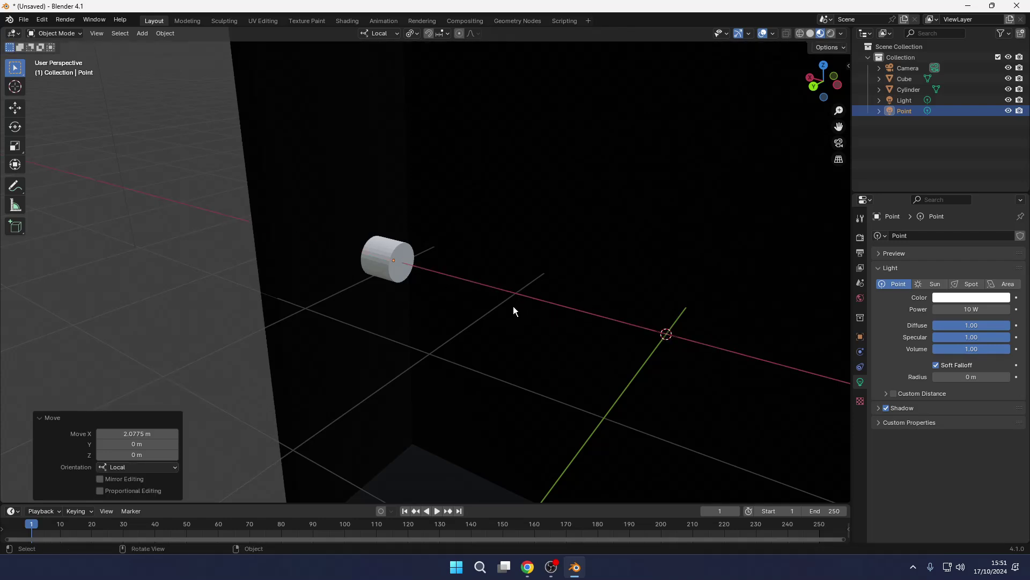
Color the point light fully saturated red with a hue of about 0.998 and set its power to 10000 W
{"action": "left_click", "coordinate": [981, 298]}
{"action": "left_click_drag", "start_coordinate": [955, 185], "coordinate": [948, 235]}
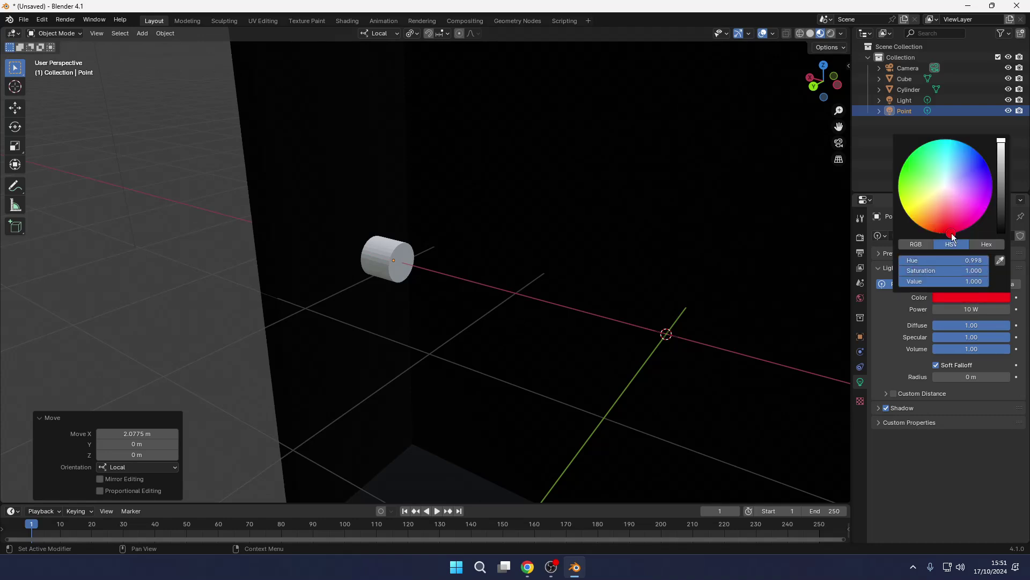
{"action": "left_click", "coordinate": [972, 309]}
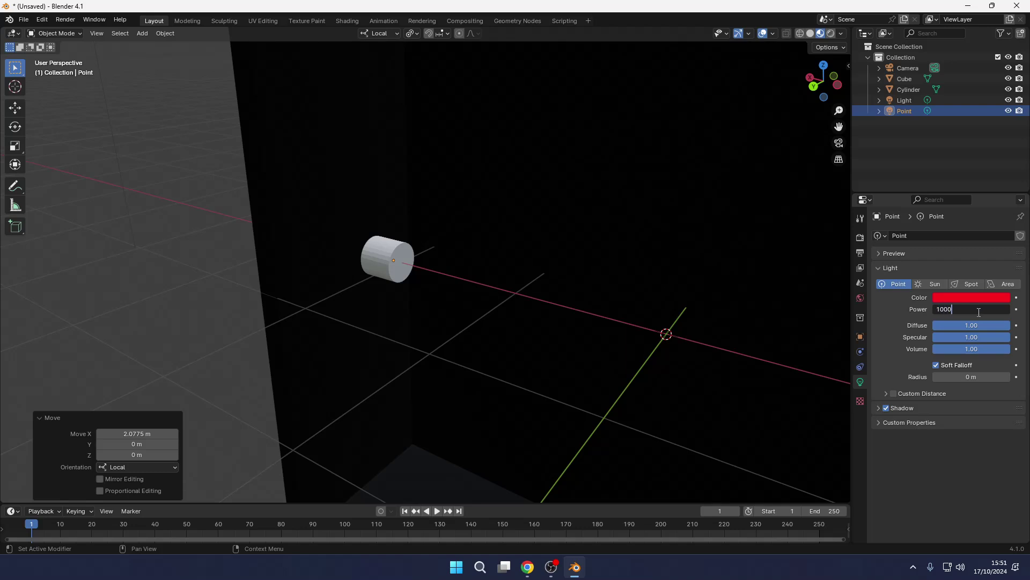
{"action": "type", "text": "10000"}
{"action": "key", "text": "Return"}
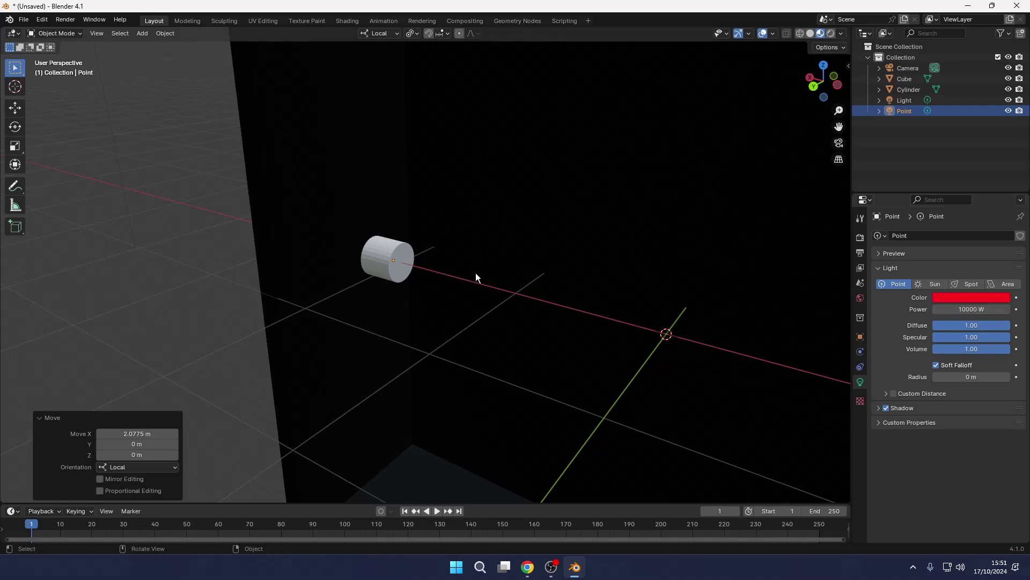
Switch the viewport to Rendered shading and check the red light's effect around the cylinder
{"action": "scroll", "coordinate": [467, 263], "scroll_direction": "down", "scroll_amount": 5}
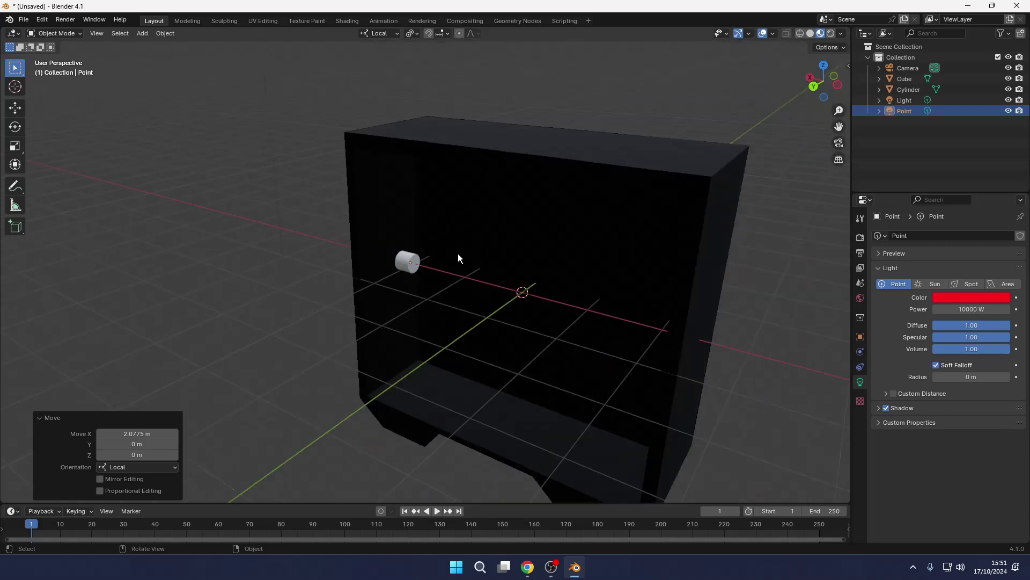
{"action": "left_click", "coordinate": [832, 34]}
{"action": "middle_click_drag", "start_coordinate": [526, 219], "coordinate": [408, 263]}
{"action": "scroll", "coordinate": [398, 272], "scroll_direction": "up", "scroll_amount": 4}
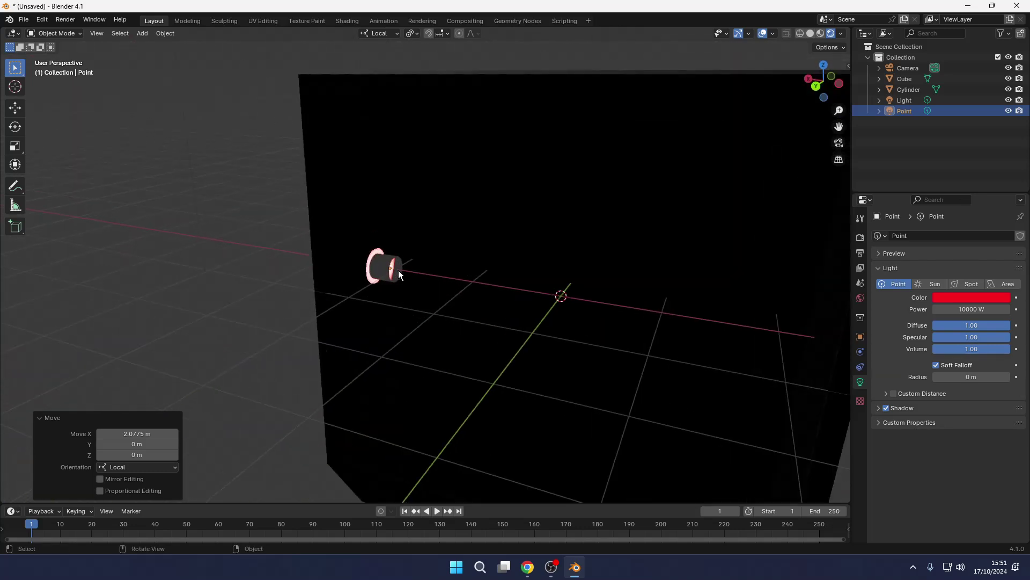
Delete the cylinder surrounding the red point light
{"action": "left_click", "coordinate": [386, 263]}
{"action": "key", "text": "x"}
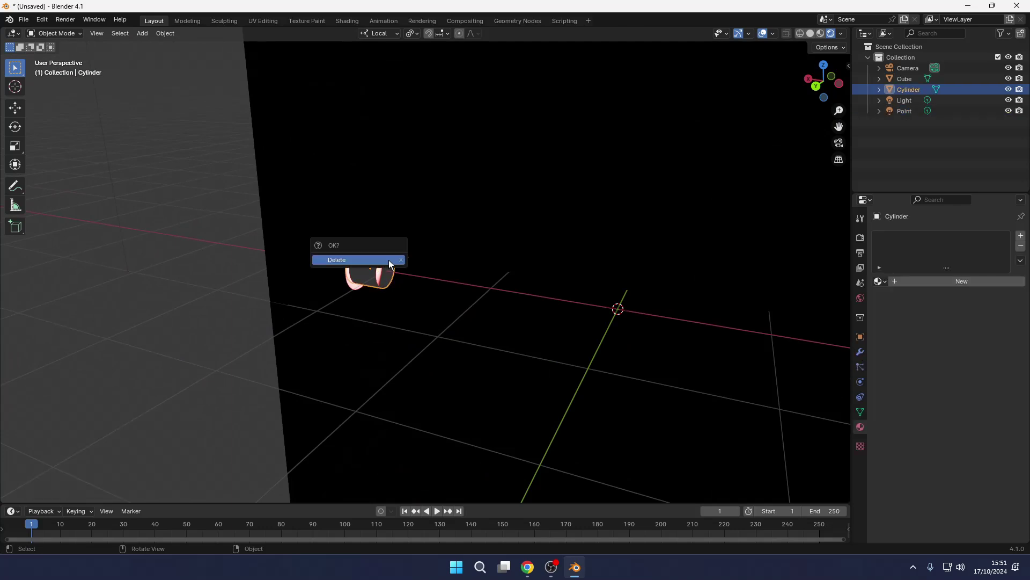
{"action": "left_click", "coordinate": [389, 260]}
{"action": "scroll", "coordinate": [385, 270], "scroll_direction": "down", "scroll_amount": 5}
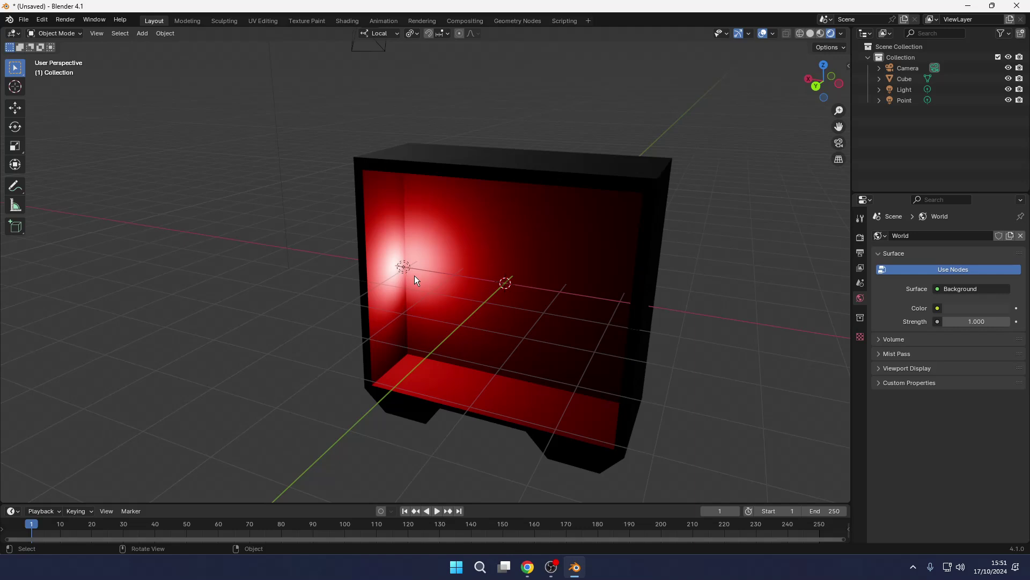
Reduce the red point light's power to 1000 W
{"action": "left_click", "coordinate": [403, 267]}
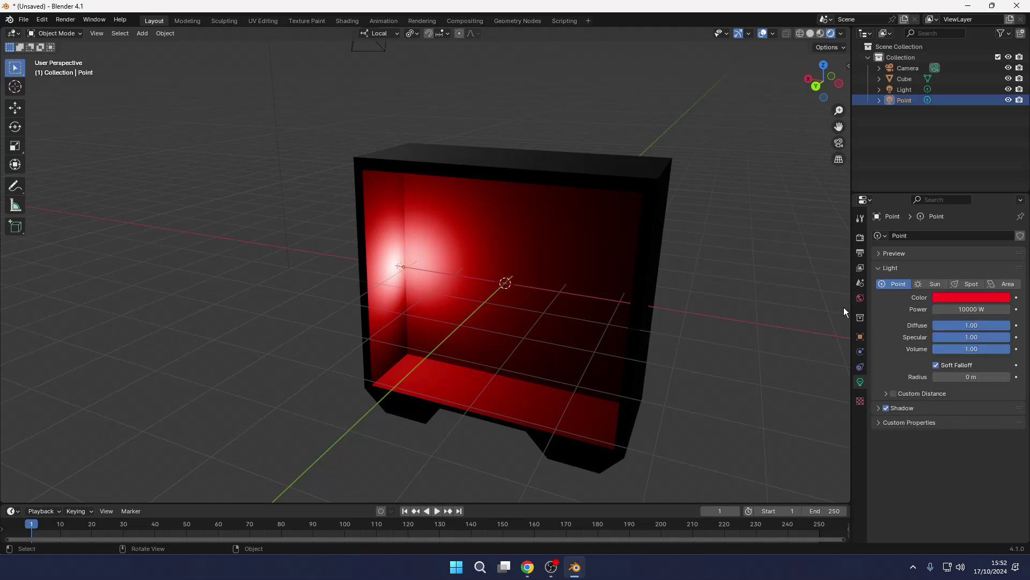
{"action": "left_click", "coordinate": [977, 298]}
{"action": "left_click", "coordinate": [976, 307]}
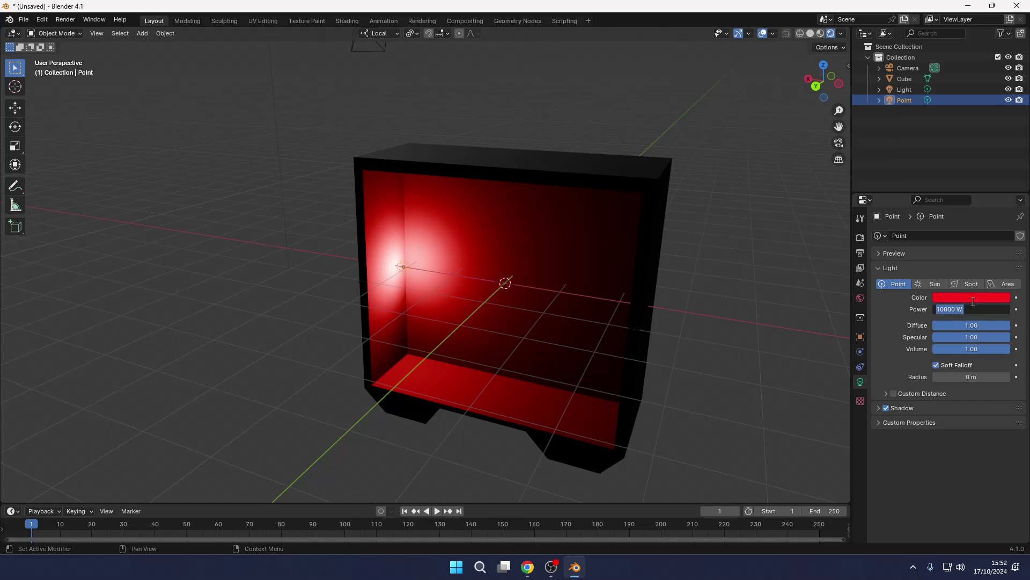
{"action": "type", "text": "1000"}
{"action": "key", "text": "Return"}
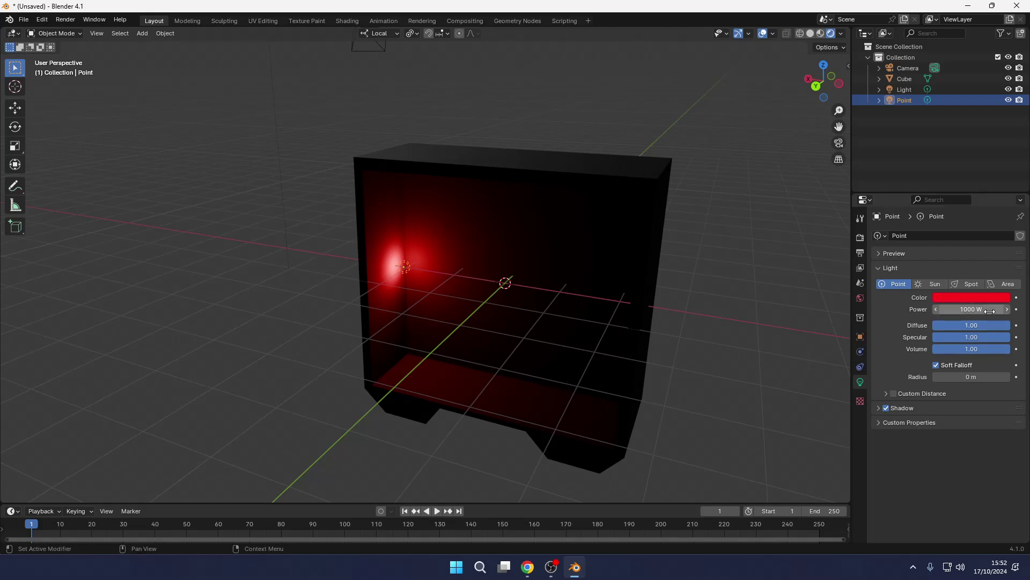
Duplicate the red point light, offset the copy about 0.66 m along the Y axis, and color it green
{"action": "middle_click_drag", "start_coordinate": [559, 288], "coordinate": [444, 268]}
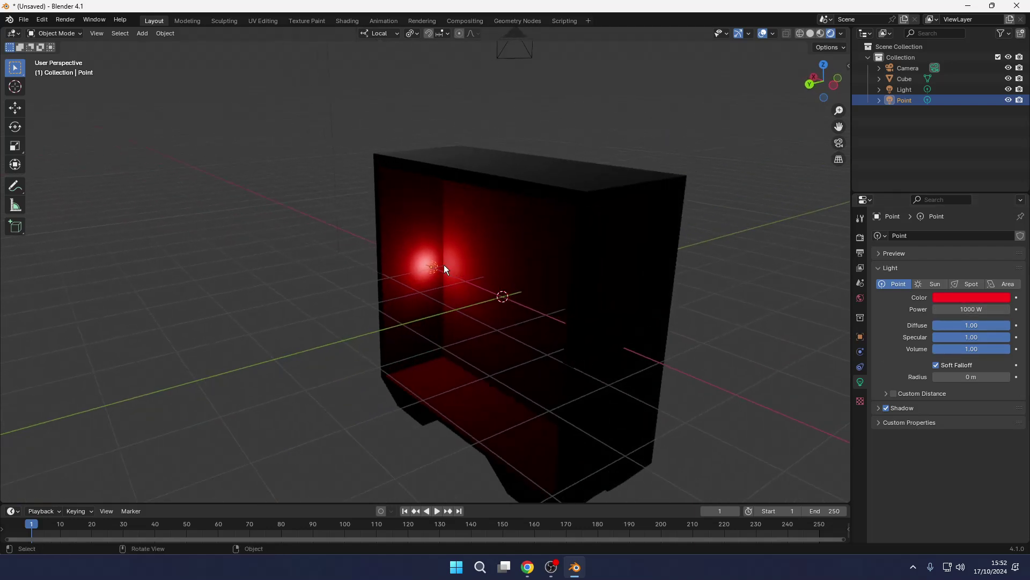
{"action": "key", "text": "shift+d"}
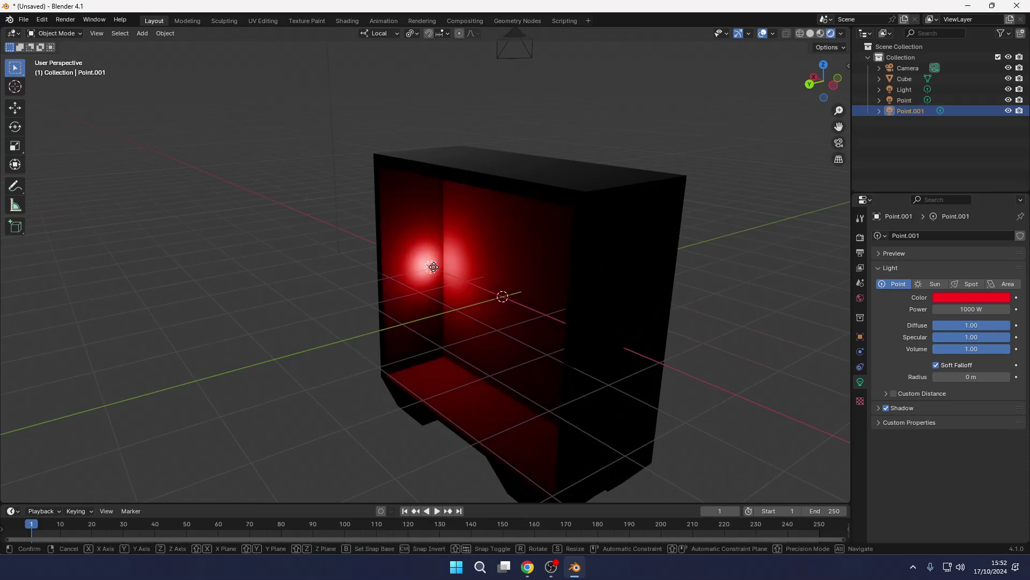
{"action": "key", "text": "x"}
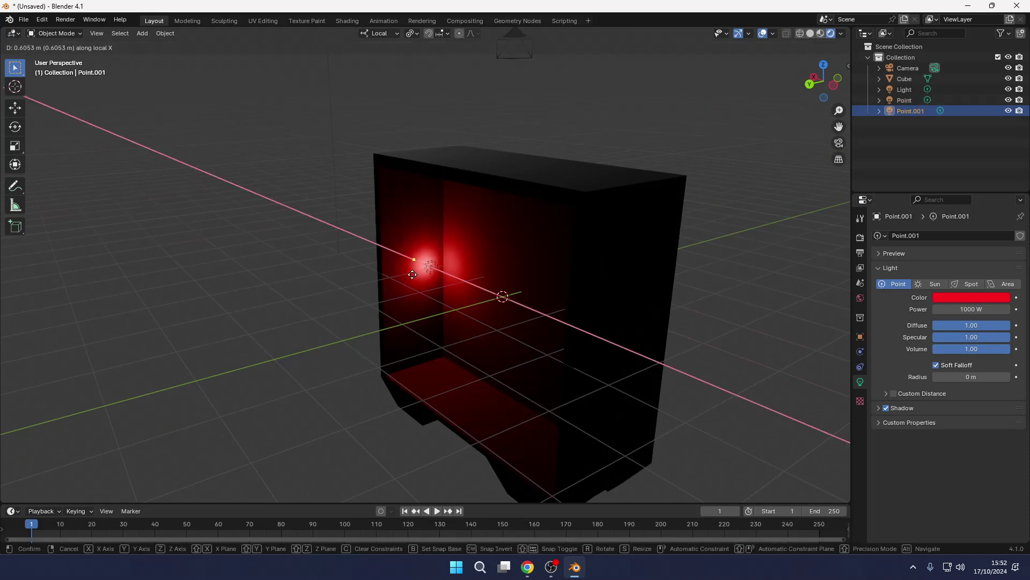
{"action": "key", "text": "y"}
{"action": "key", "text": "y"}
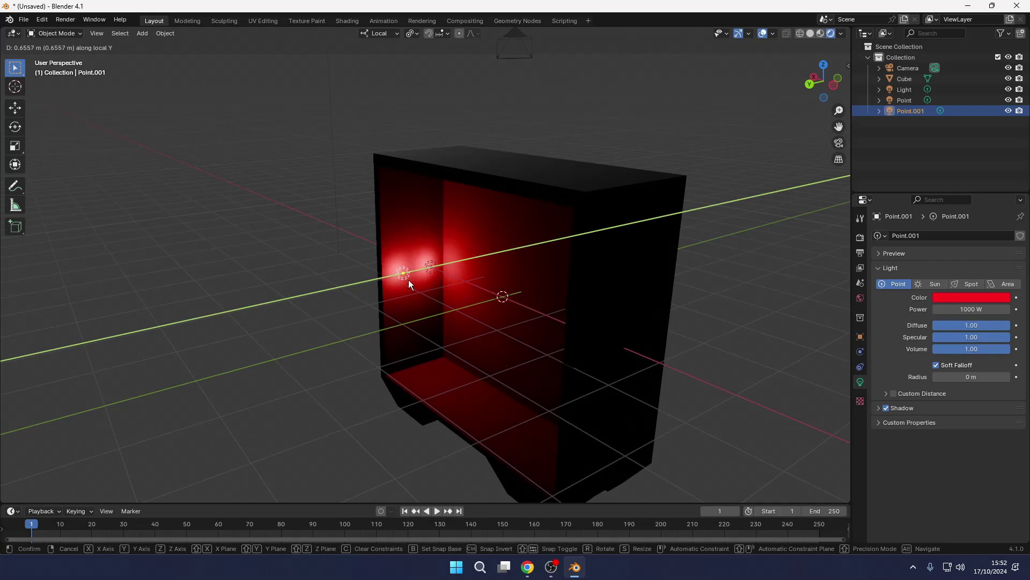
{"action": "left_click", "coordinate": [417, 272]}
{"action": "left_click", "coordinate": [987, 299]}
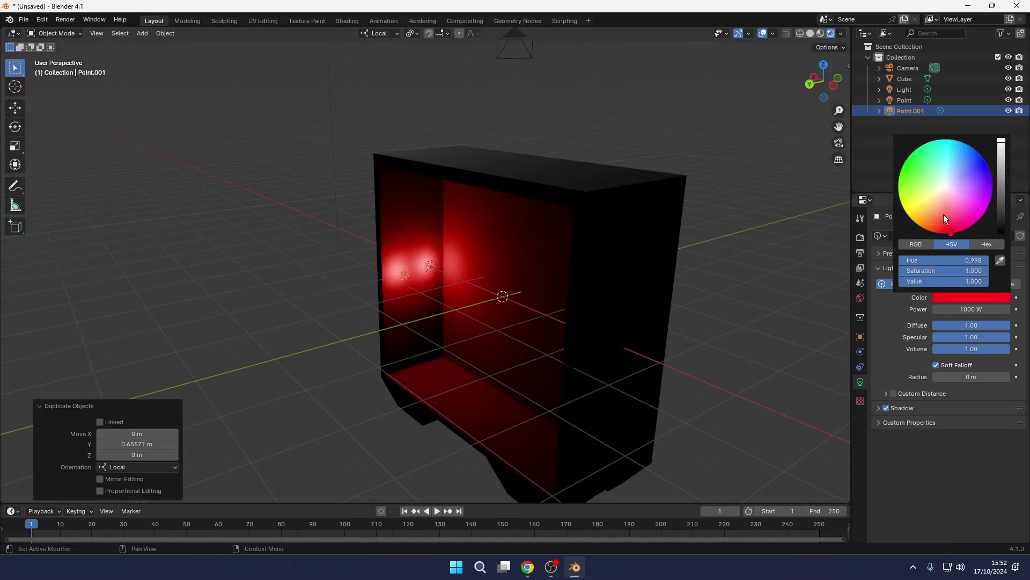
{"action": "left_click", "coordinate": [921, 209]}
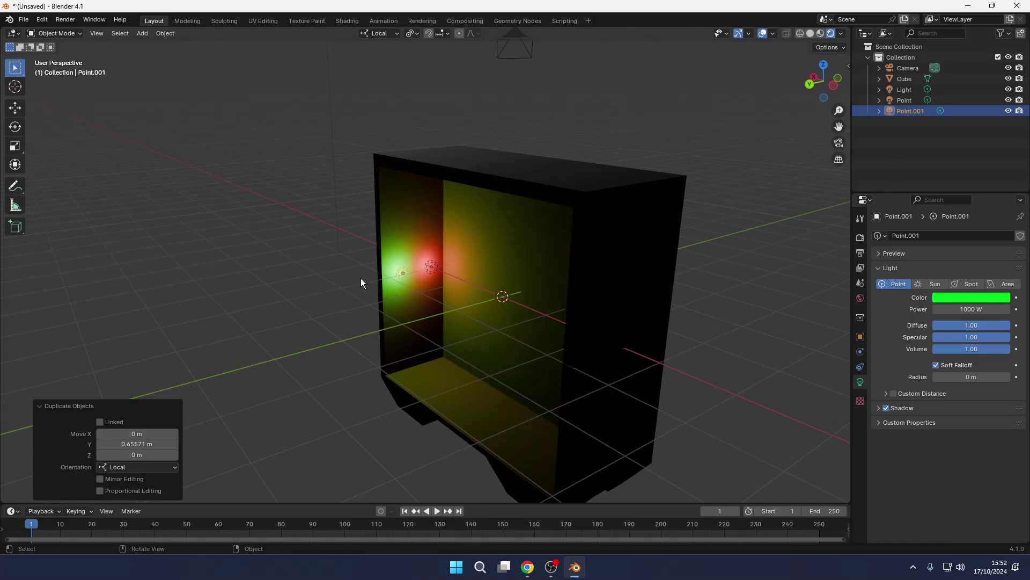
Duplicate the green light about 0.52 m upward along the Z axis and color the copy blue with a hue of about 0.671
{"action": "mouse_move", "coordinate": [361, 278]}
{"action": "middle_mouse_down"}
{"action": "mouse_move", "coordinate": [536, 265]}
{"action": "mouse_move", "coordinate": [332, 280]}
{"action": "mouse_move", "coordinate": [345, 280]}
{"action": "middle_mouse_up"}
{"action": "key", "text": "shift+d"}
{"action": "key", "text": "z"}
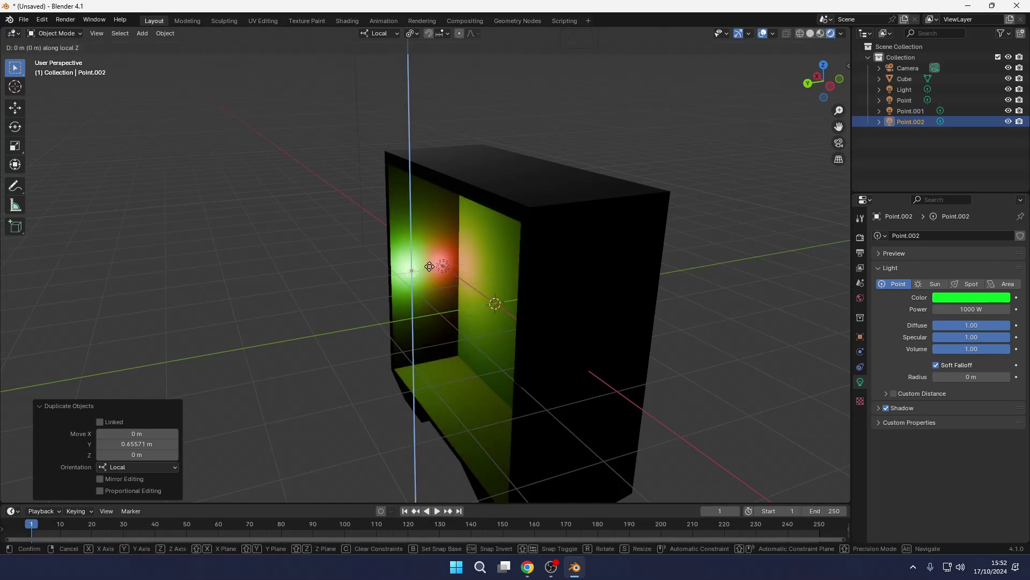
{"action": "left_click", "coordinate": [429, 259]}
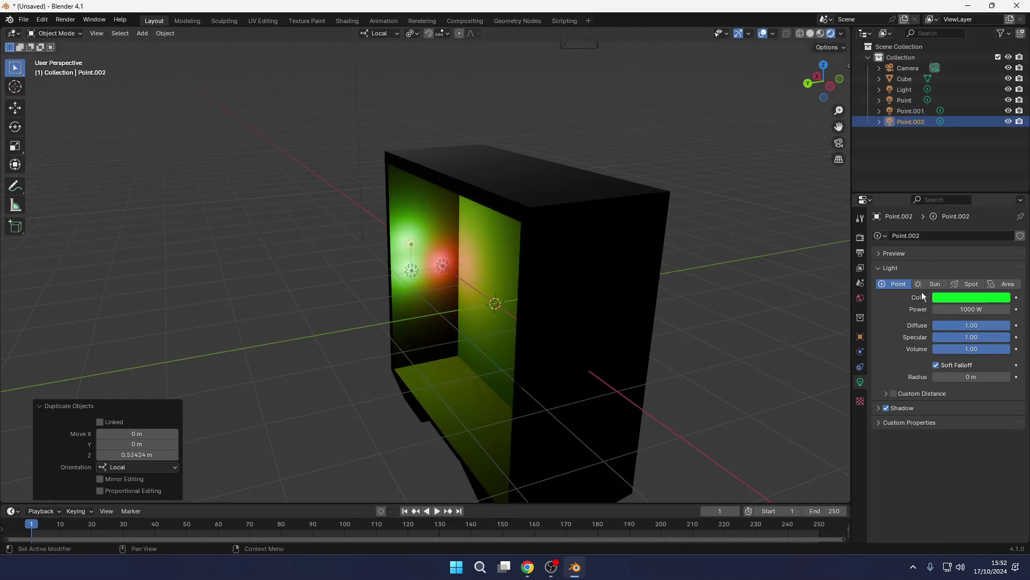
{"action": "left_click", "coordinate": [961, 297]}
{"action": "left_click_drag", "start_coordinate": [951, 170], "coordinate": [988, 168]}
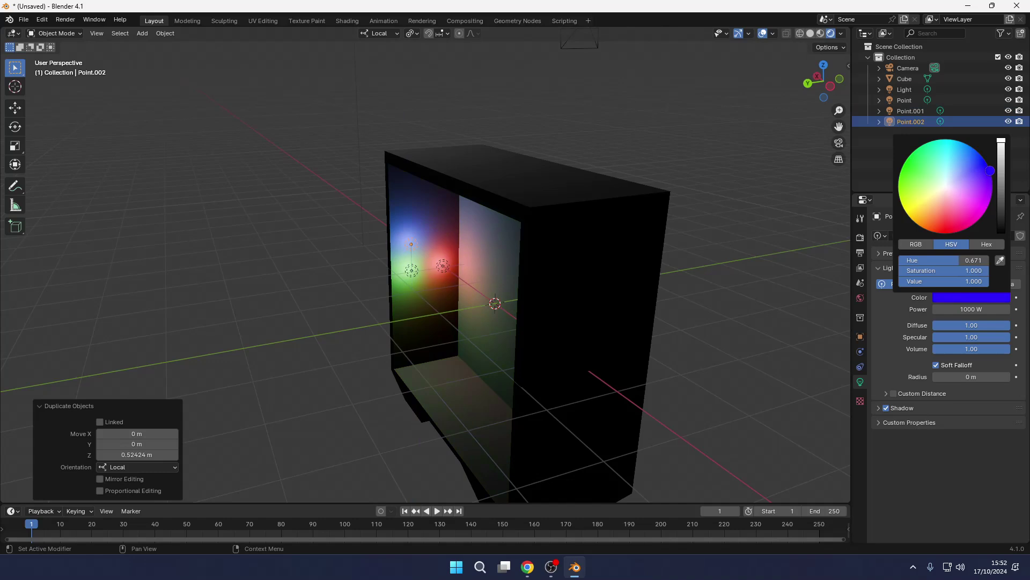
Duplicate the red and blue point lights together and offset the copies about -4.13 m along the local X axis
{"action": "mouse_move", "coordinate": [421, 291]}
{"action": "middle_mouse_down"}
{"action": "mouse_move", "coordinate": [365, 298]}
{"action": "mouse_move", "coordinate": [435, 285]}
{"action": "middle_mouse_up"}
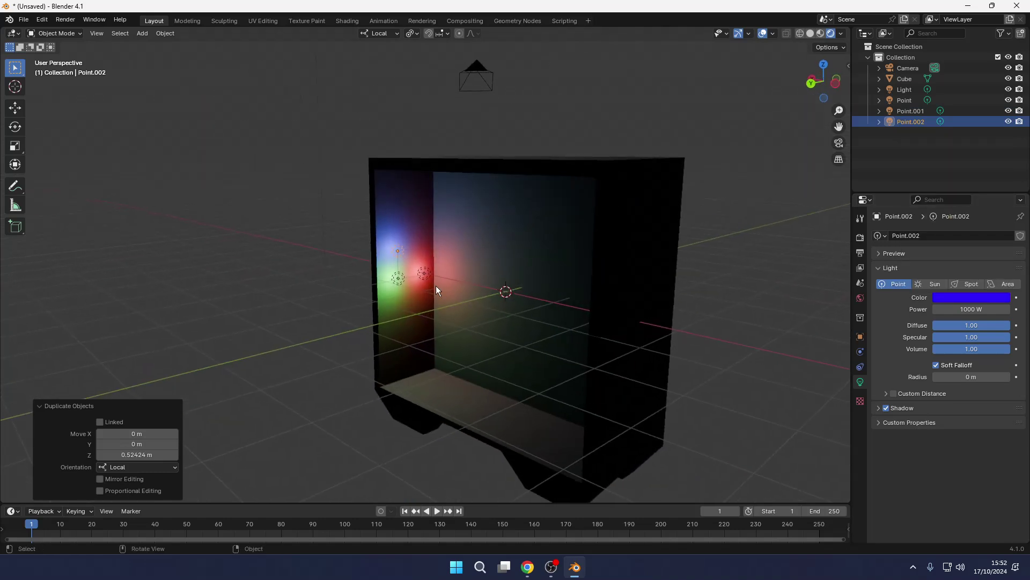
{"action": "left_click", "coordinate": [423, 275], "text": "shift"}
{"action": "left_click", "coordinate": [398, 250], "text": "shift"}
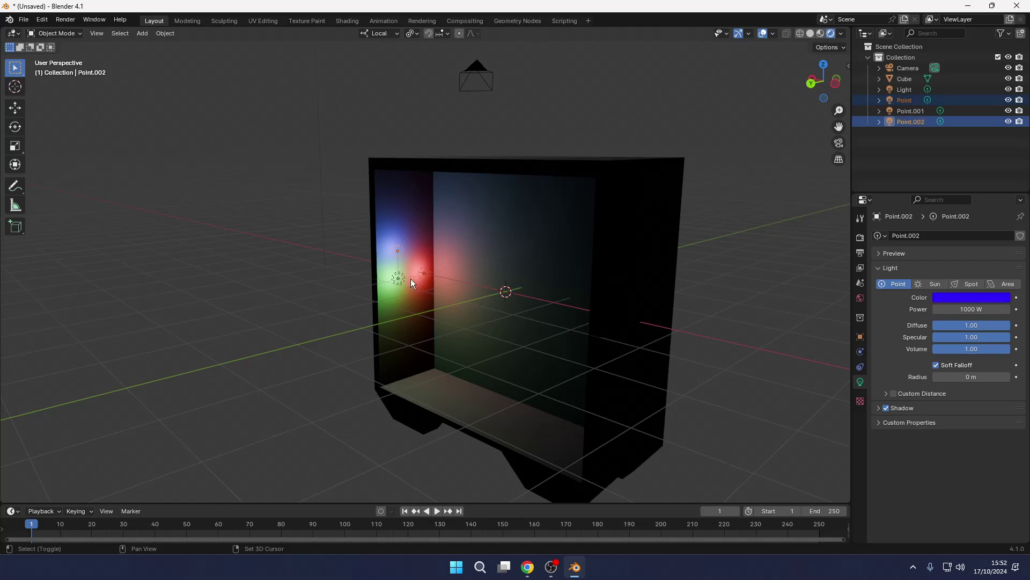
{"action": "key", "text": "shift+d"}
{"action": "key", "text": "x"}
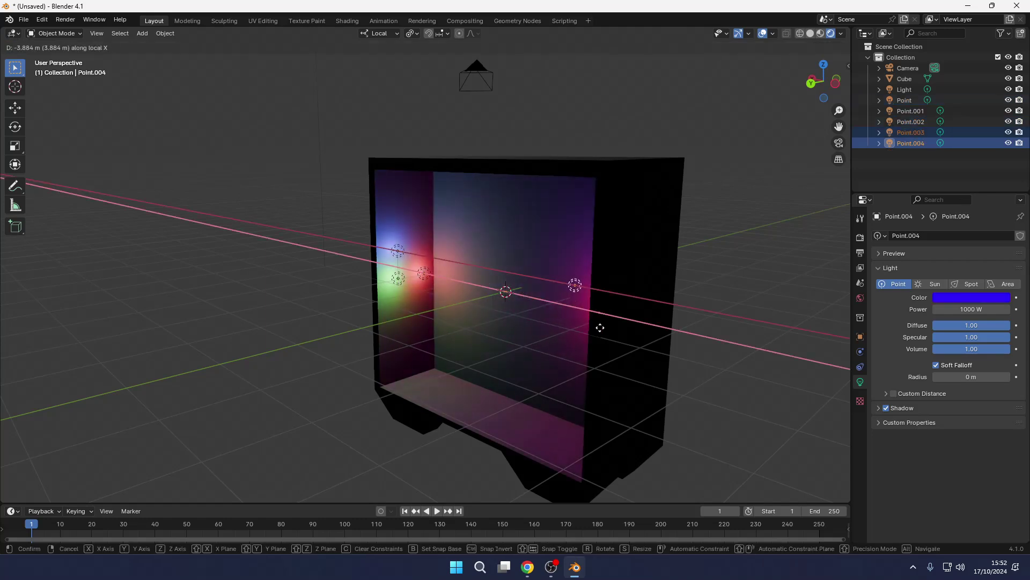
{"action": "left_click", "coordinate": [600, 327]}
{"action": "middle_click_drag", "start_coordinate": [601, 327], "coordinate": [590, 240]}
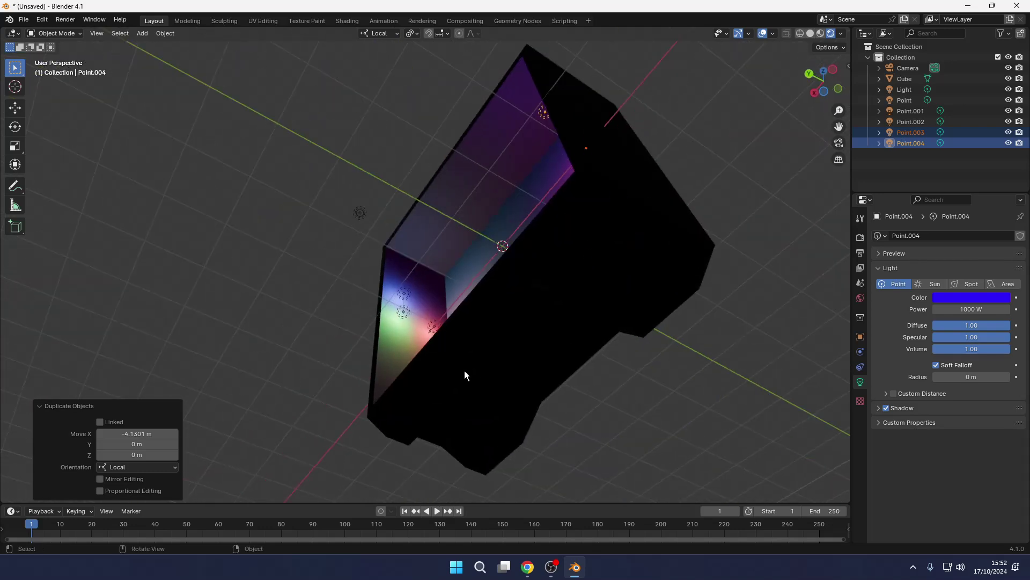
Select the case, switch to the browser to examine the base and feet in the product photo, and return to Blender
{"action": "left_click", "coordinate": [444, 336]}
{"action": "middle_click_drag", "start_coordinate": [444, 336], "coordinate": [451, 367]}
{"action": "key", "text": "alt+Tab"}
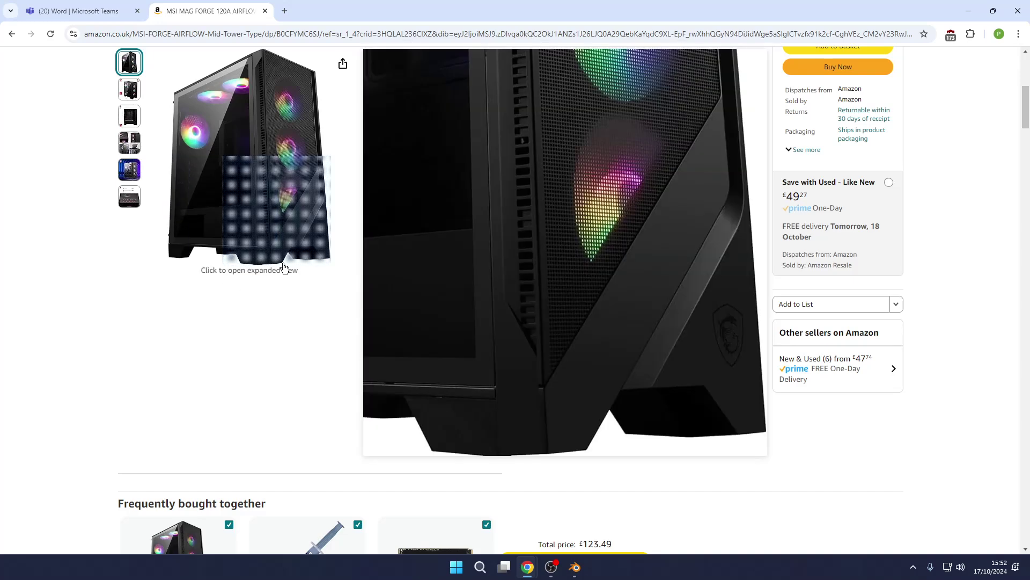
{"action": "key", "text": "alt+Tab"}
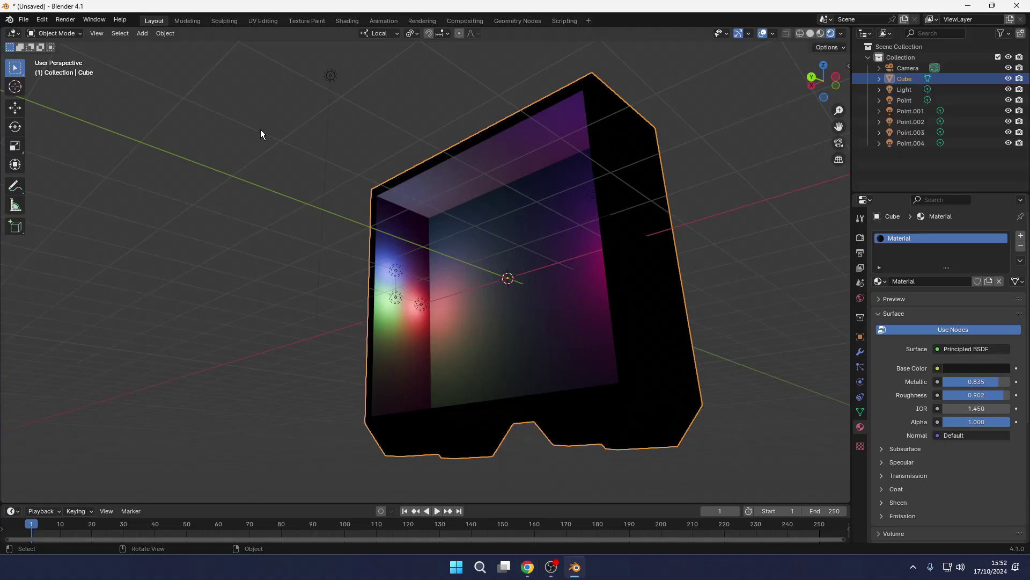
Enter Edit Mode on the case and lighten its material's base color to light grey
{"action": "middle_click_drag", "start_coordinate": [307, 256], "coordinate": [322, 283]}
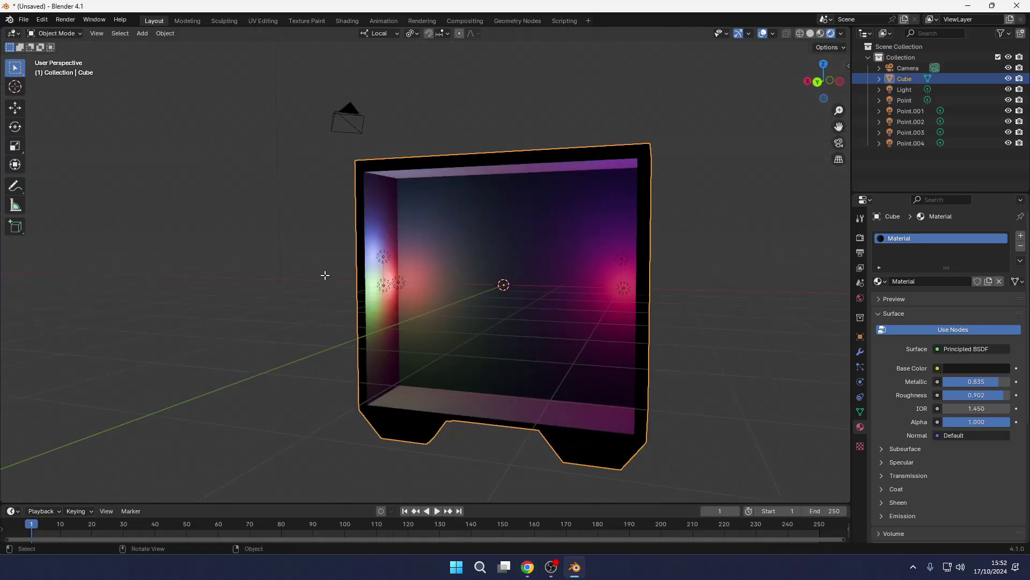
{"action": "key", "text": "Tab"}
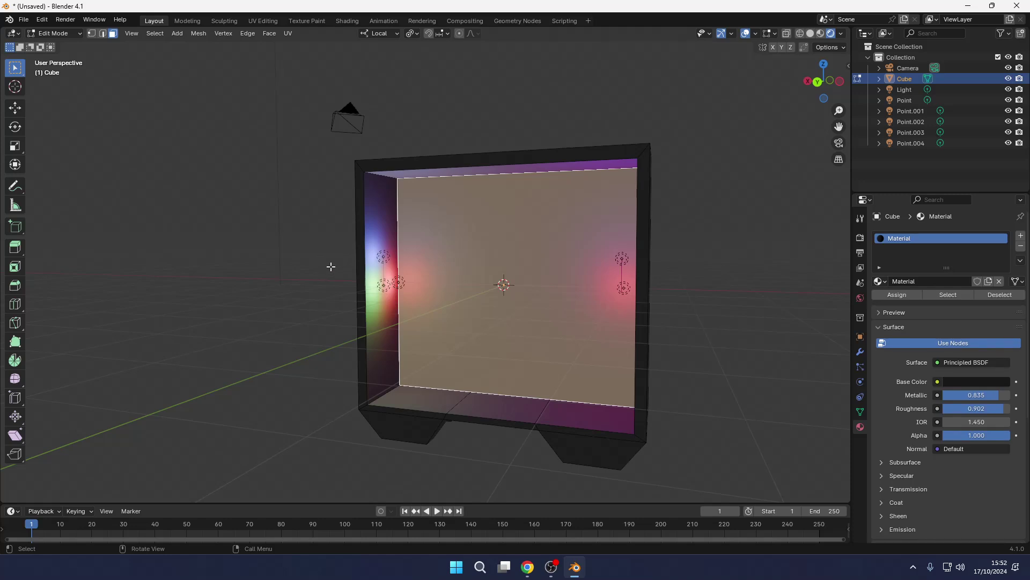
{"action": "middle_click_drag", "start_coordinate": [330, 267], "coordinate": [480, 237]}
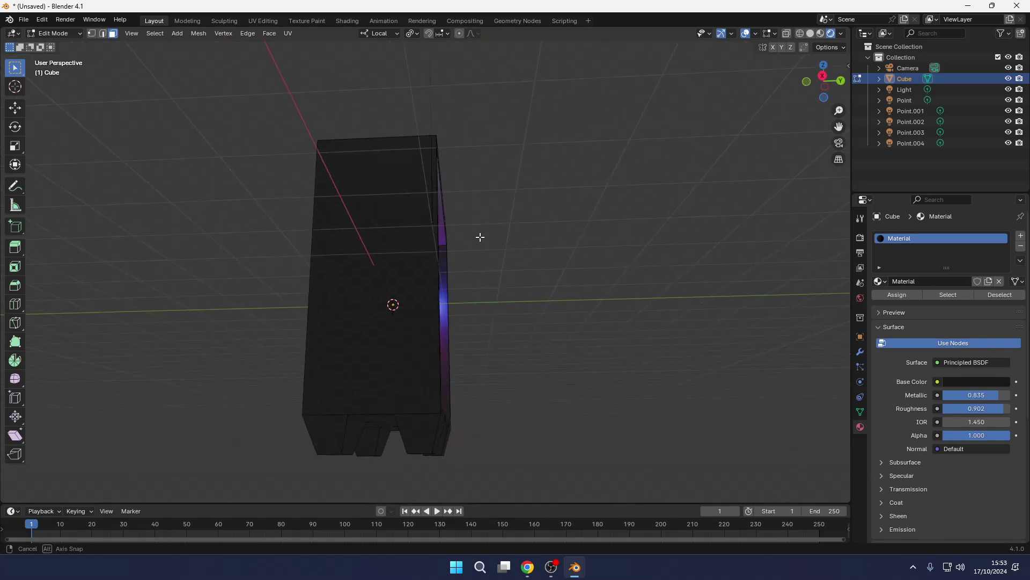
{"action": "left_click", "coordinate": [979, 382]}
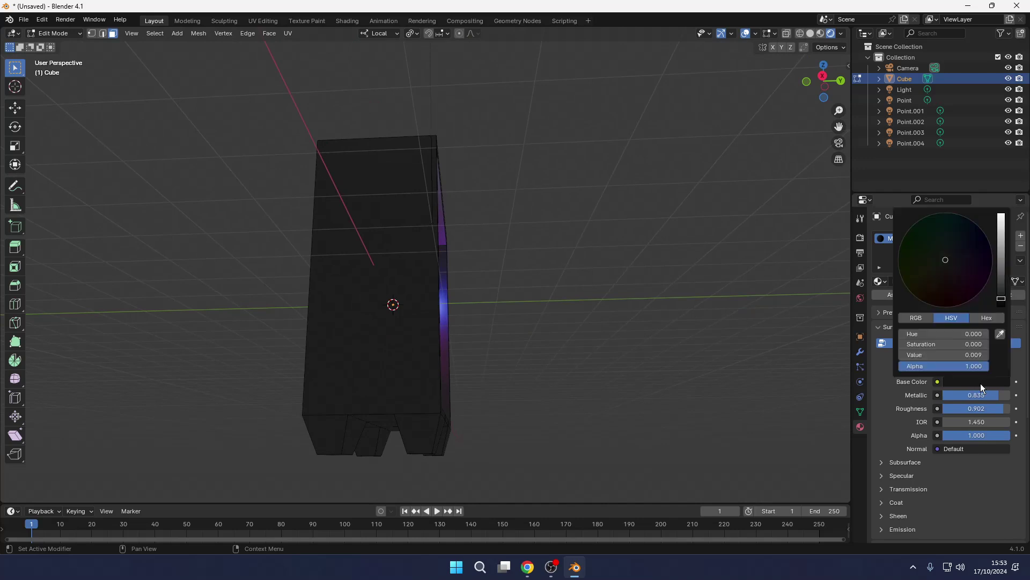
{"action": "left_click_drag", "start_coordinate": [1001, 266], "coordinate": [1001, 231]}
{"action": "middle_click_drag", "start_coordinate": [441, 349], "coordinate": [403, 277]}
{"action": "left_click", "coordinate": [412, 260]}
{"action": "left_click", "coordinate": [439, 302], "text": "shift"}
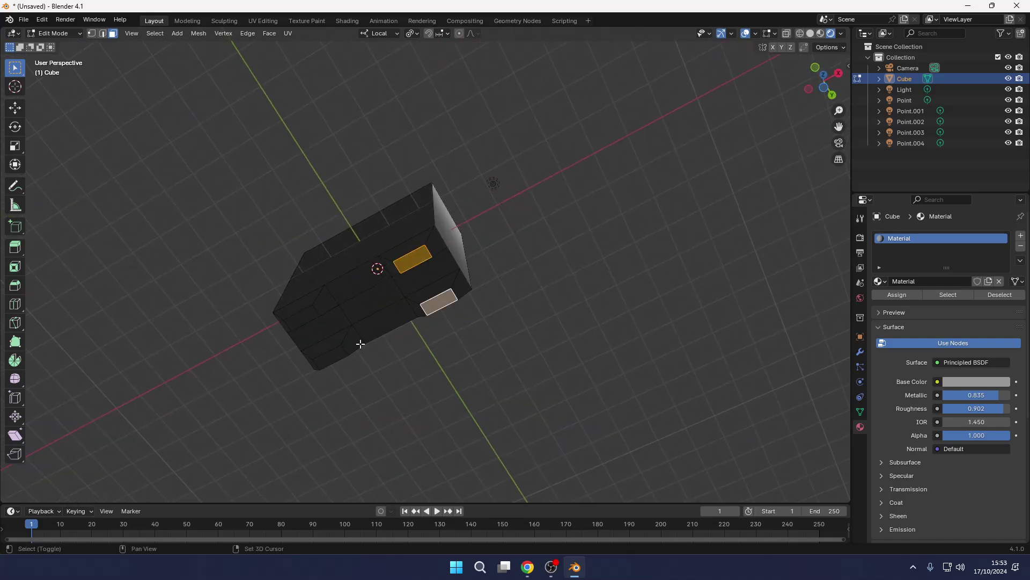
{"action": "left_click", "coordinate": [325, 362], "text": "shift"}
{"action": "middle_click_drag", "start_coordinate": [303, 321], "coordinate": [426, 298]}
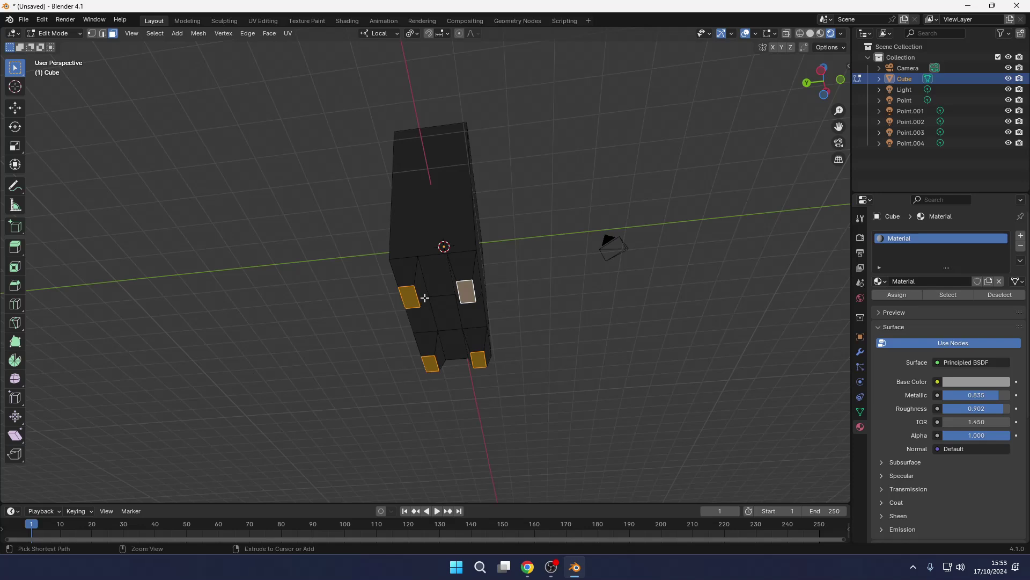
{"action": "key", "text": "ctrl+KP_Add"}
{"action": "key", "text": "ctrl+KP_Add"}
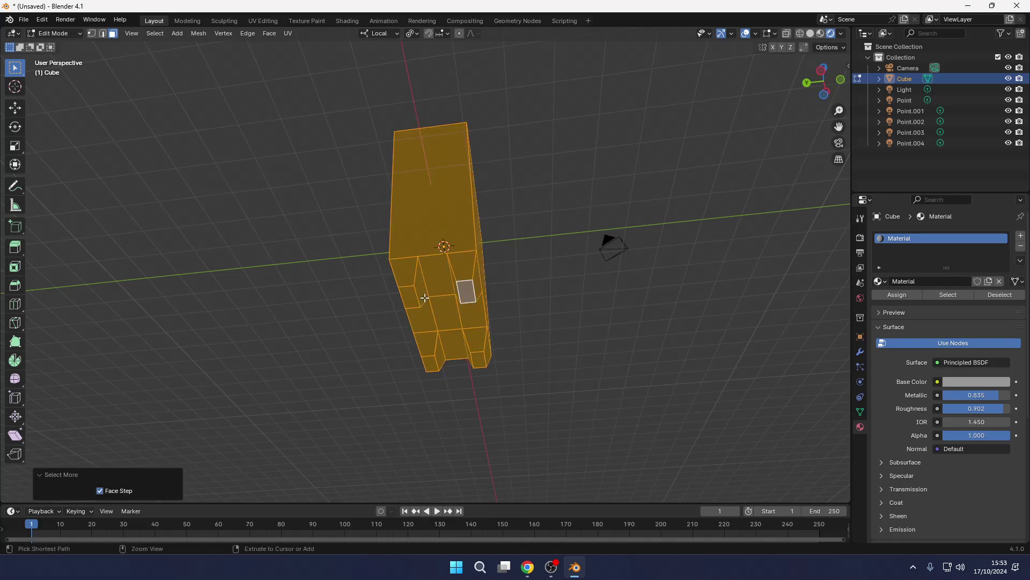
{"action": "key", "text": "alt+a"}
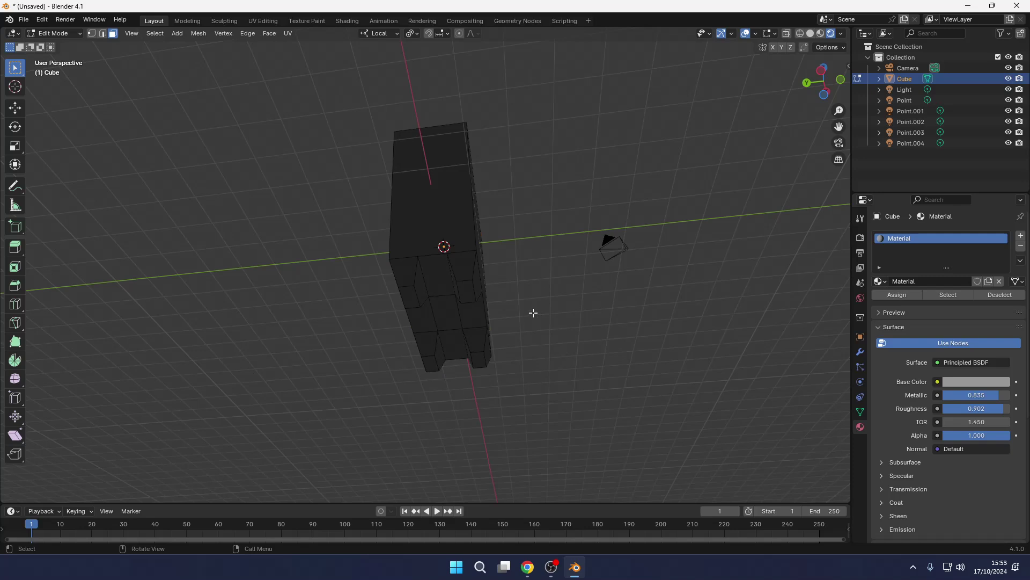
{"action": "middle_click_drag", "start_coordinate": [533, 312], "coordinate": [446, 324]}
{"action": "key", "text": "a"}
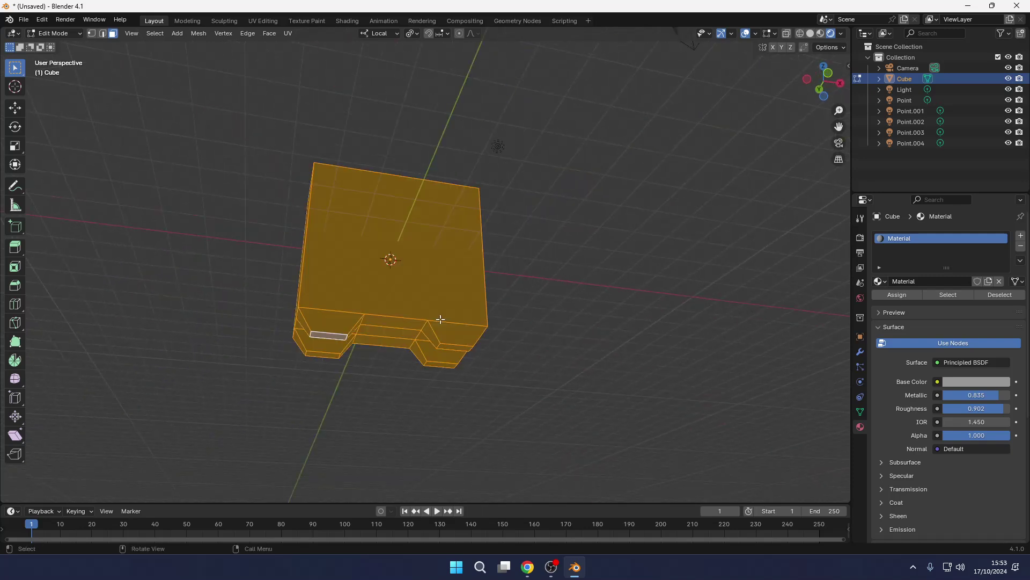
{"action": "key", "text": "alt+a"}
{"action": "middle_click_drag", "start_coordinate": [447, 332], "coordinate": [465, 298]}
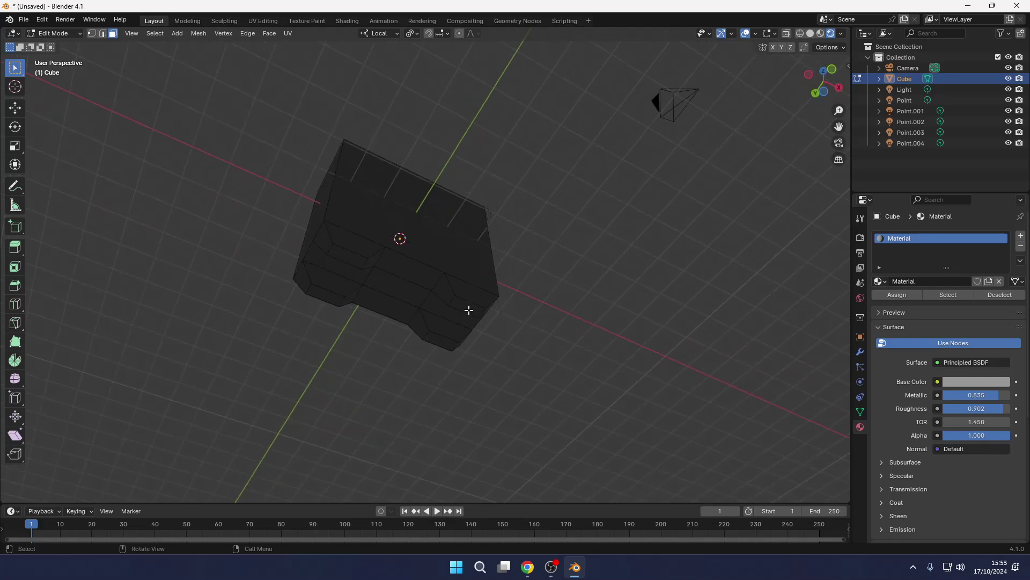
Select the bottom faces of the four feet and grow the selection once to include their side faces
{"action": "left_click", "coordinate": [468, 307]}
{"action": "left_click", "coordinate": [344, 266], "text": "shift"}
{"action": "left_click", "coordinate": [328, 299], "text": "shift"}
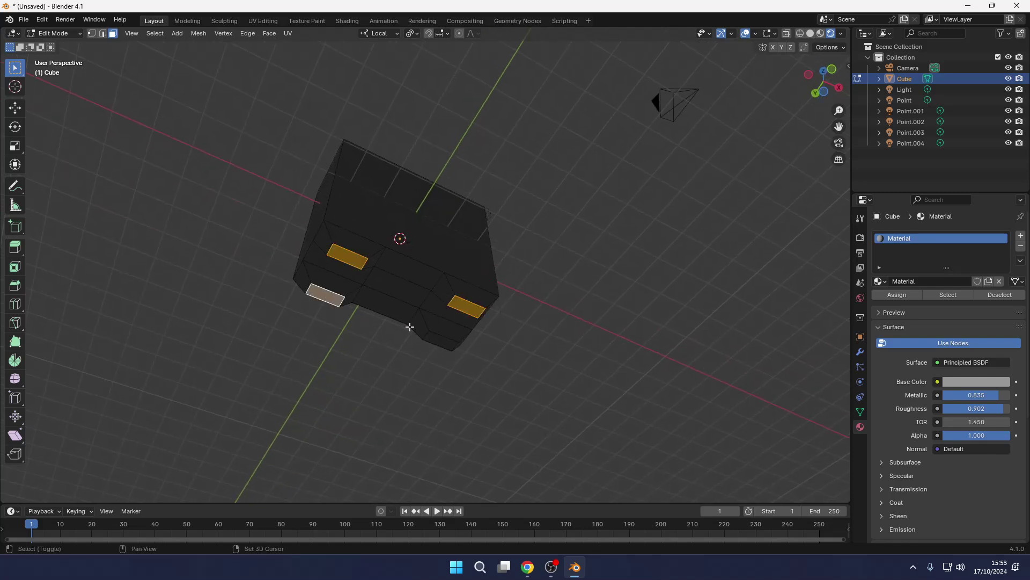
{"action": "left_click", "coordinate": [436, 340], "text": "shift"}
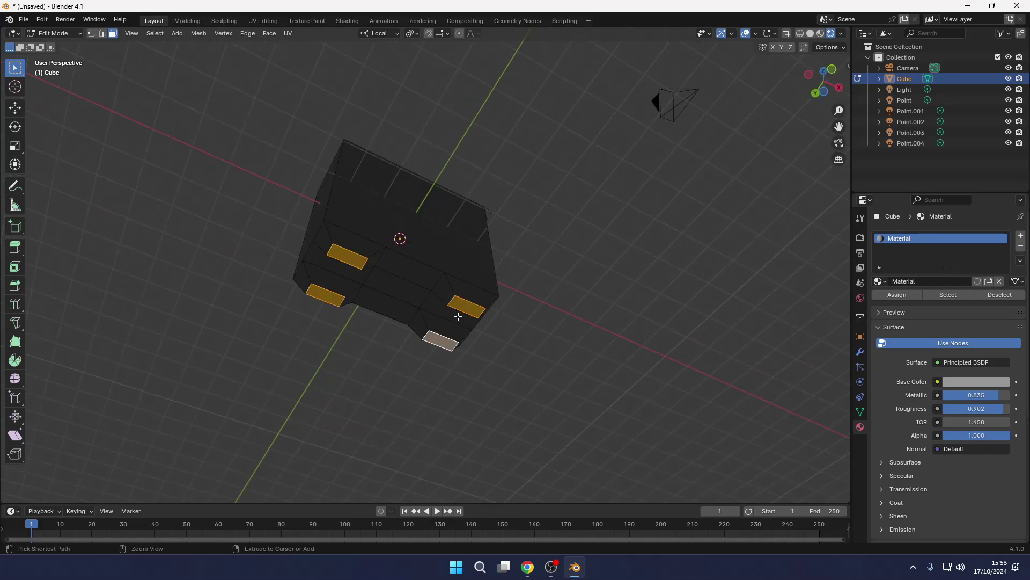
{"action": "key", "text": "ctrl+KP_Add"}
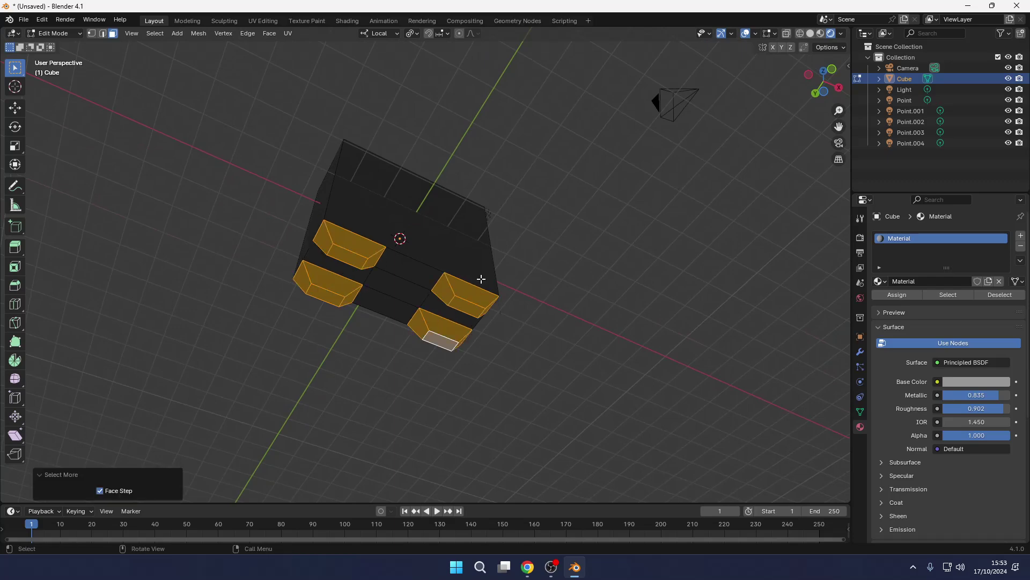
{"action": "middle_click_drag", "start_coordinate": [478, 275], "coordinate": [389, 332]}
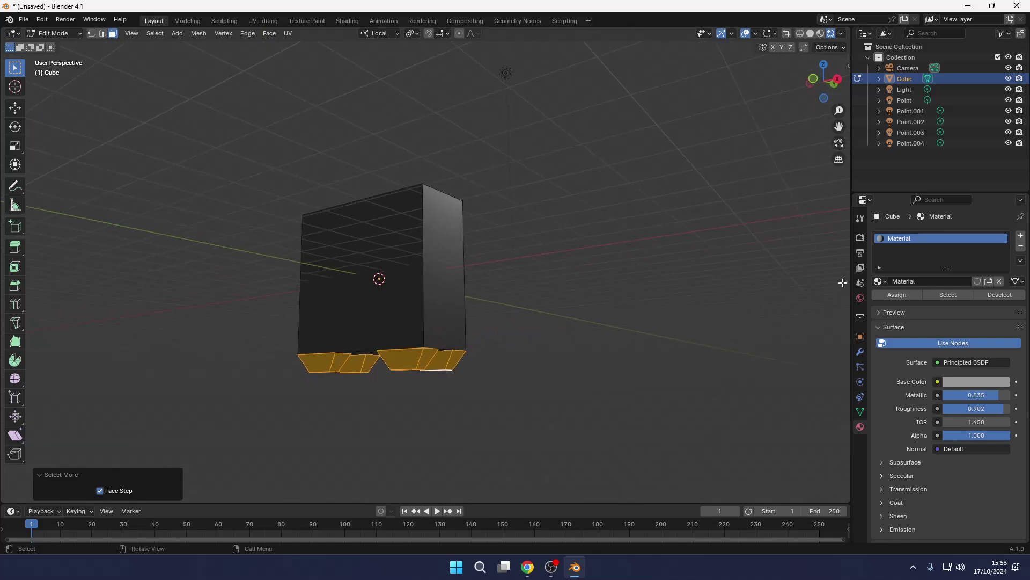
Add a second material with a red base color, assign it to the selected feet faces, and return to Object Mode
{"action": "left_click", "coordinate": [1021, 236]}
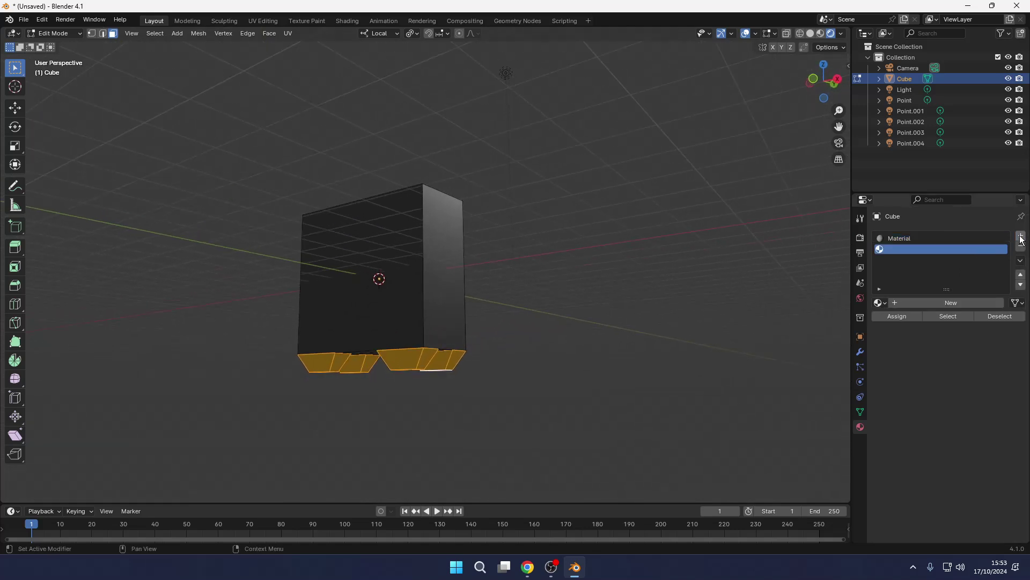
{"action": "left_click", "coordinate": [948, 303]}
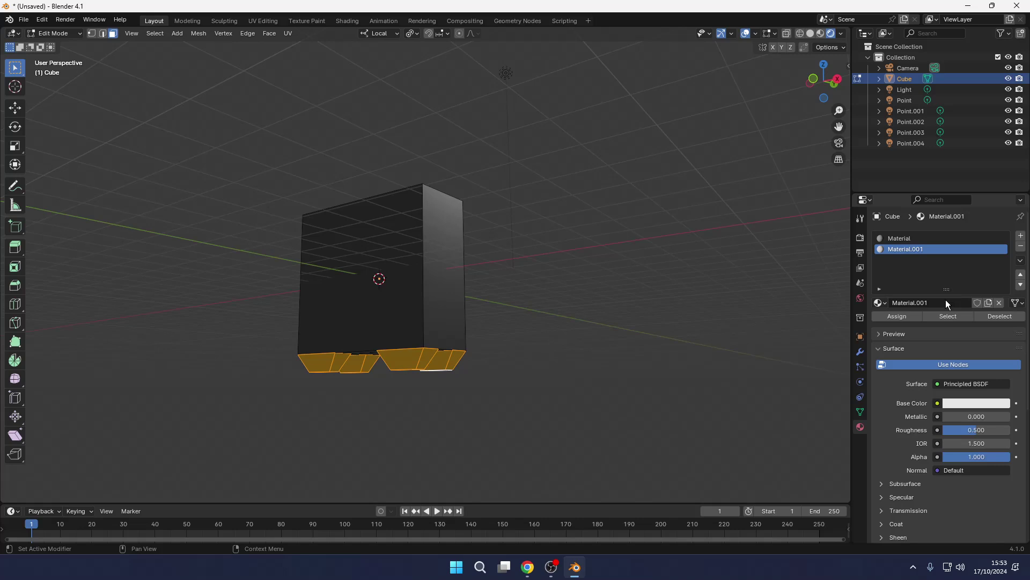
{"action": "left_click", "coordinate": [973, 406]}
{"action": "left_click_drag", "start_coordinate": [951, 322], "coordinate": [950, 328]}
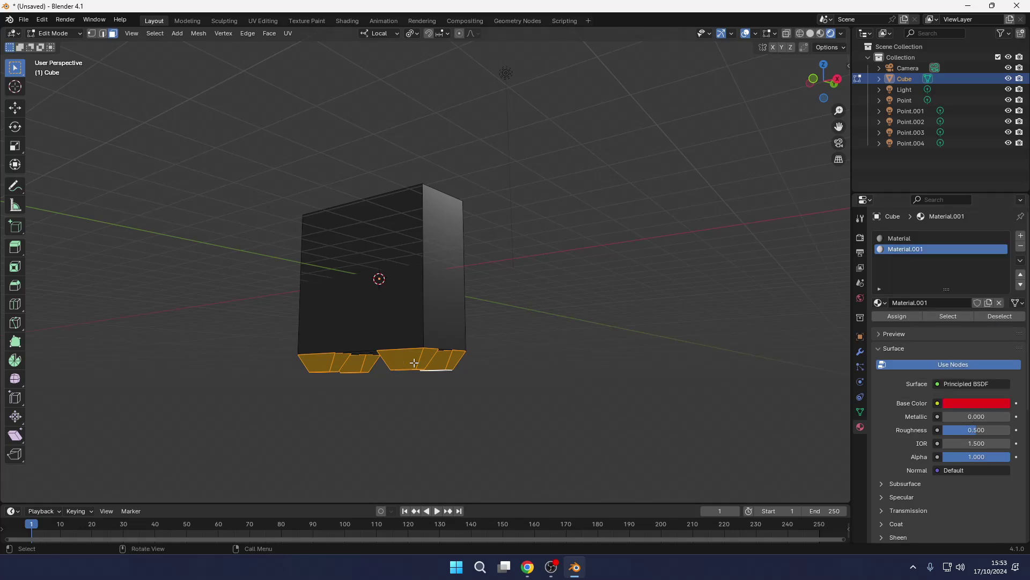
{"action": "left_click", "coordinate": [909, 318]}
{"action": "left_click", "coordinate": [903, 319]}
{"action": "key", "text": "Tab"}
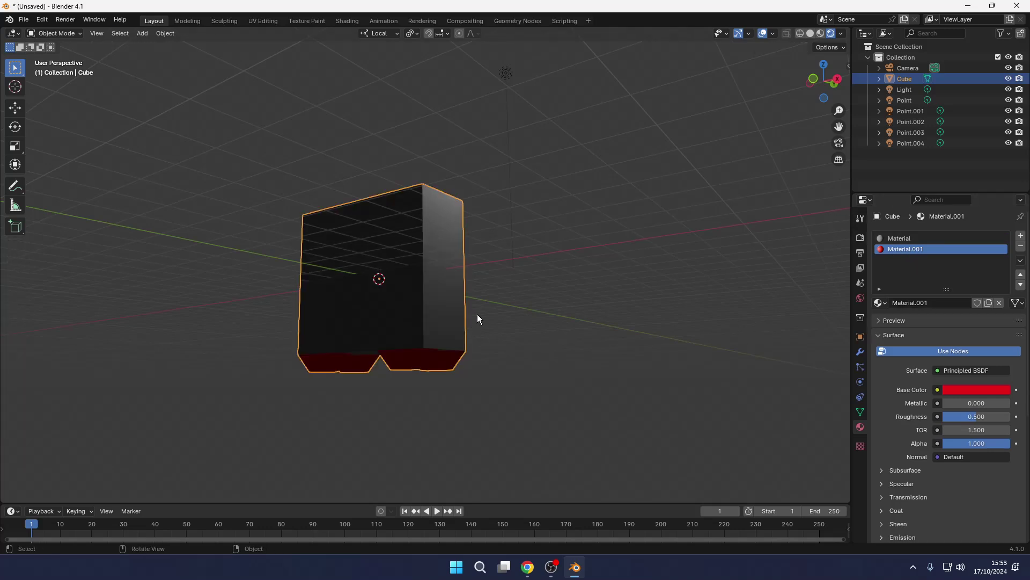
{"action": "middle_click_drag", "start_coordinate": [477, 317], "coordinate": [297, 324]}
{"action": "middle_click_drag", "start_coordinate": [485, 320], "coordinate": [529, 284]}
{"action": "scroll", "coordinate": [453, 357], "scroll_direction": "up", "scroll_amount": 5}
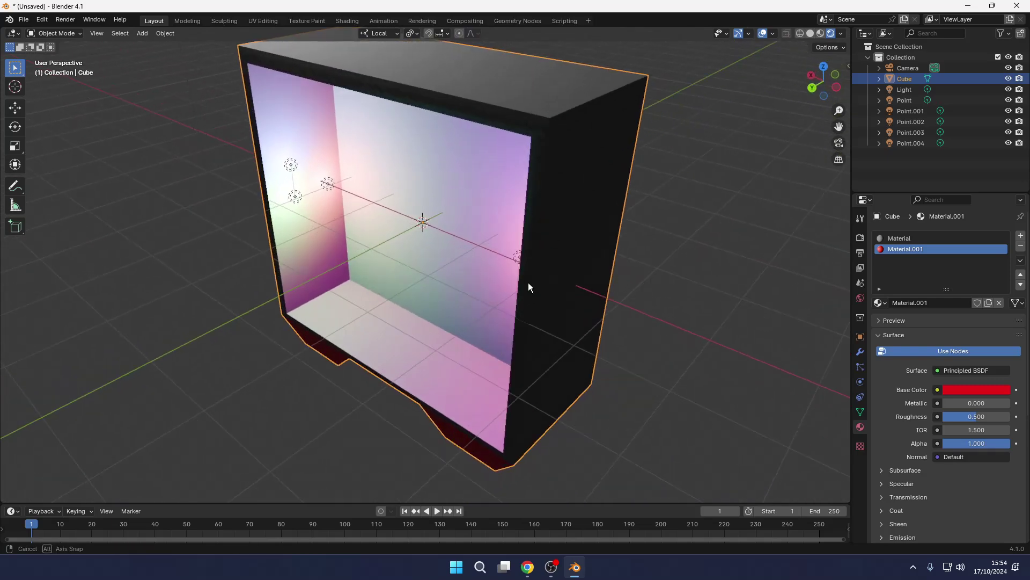